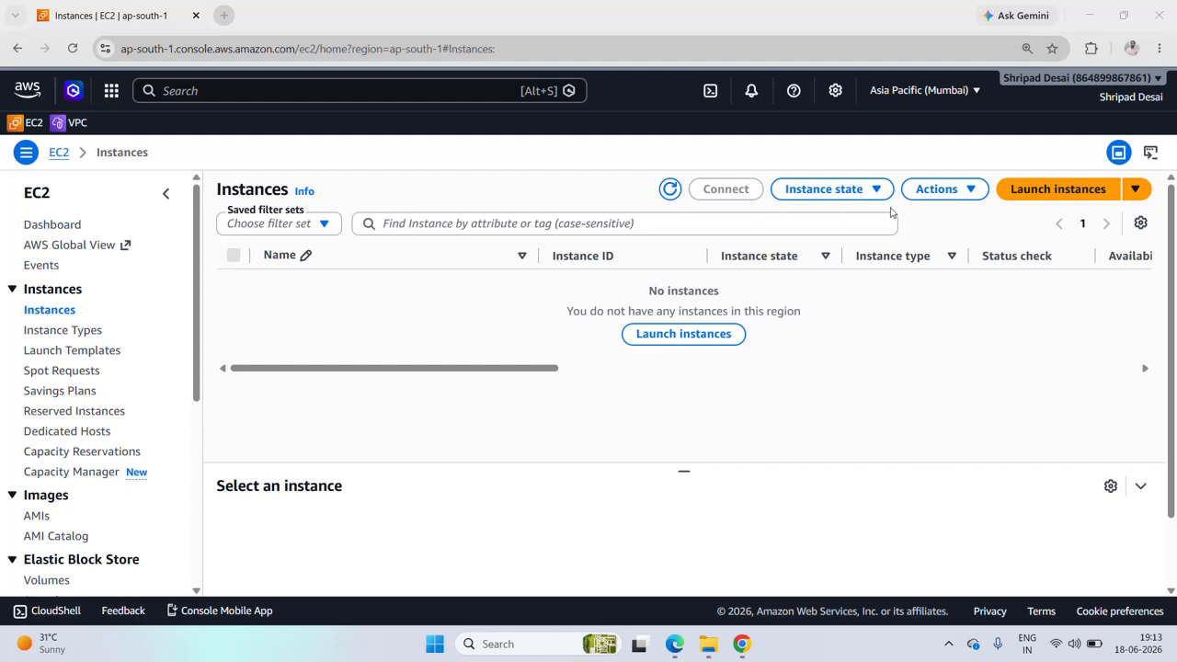
Step: Launch a new EC2 instance named Server with the existing key pair server, keeping the remaining default settings
click(1029, 191)
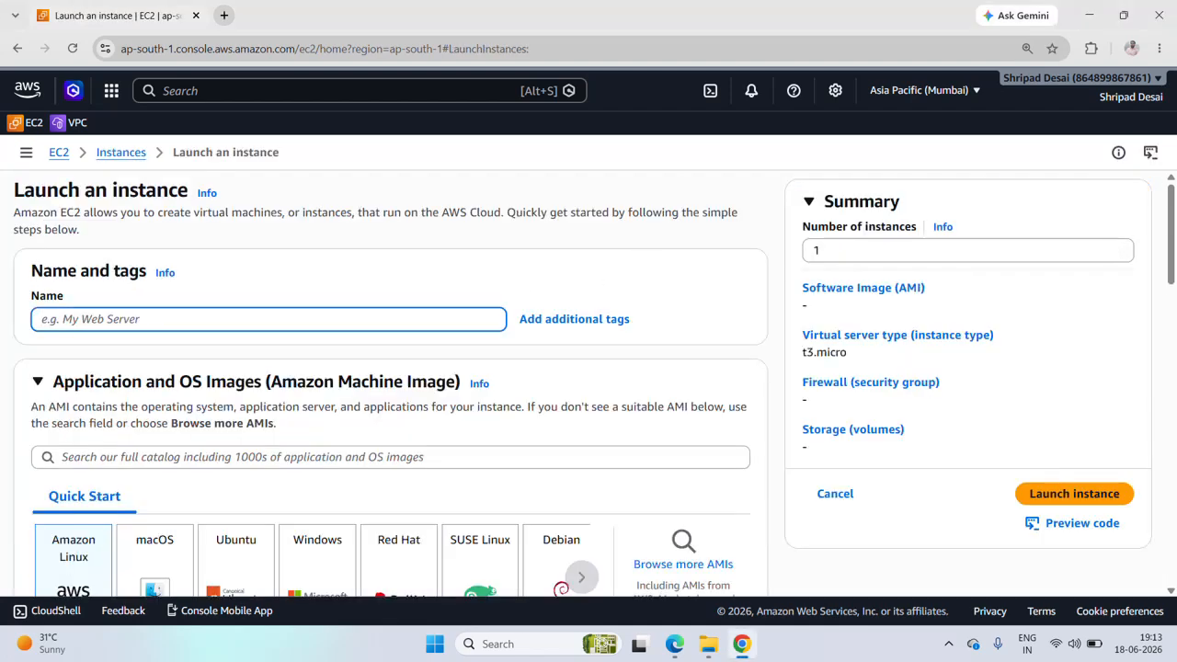
text(Server)
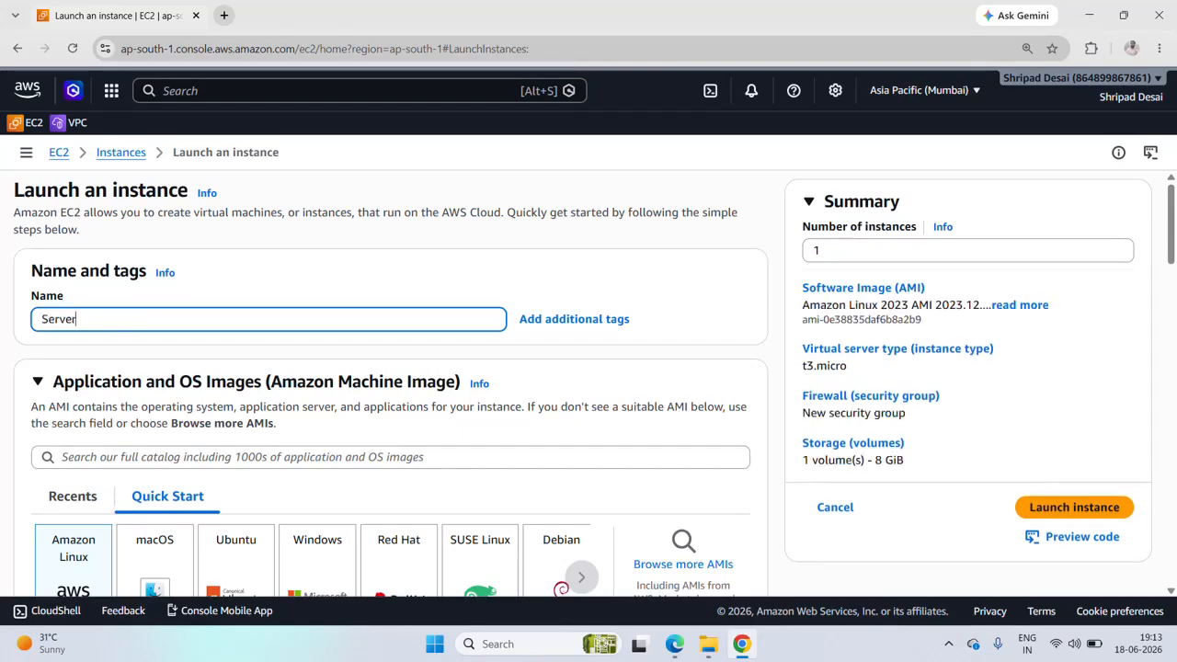
scroll(398, 390, down, 9)
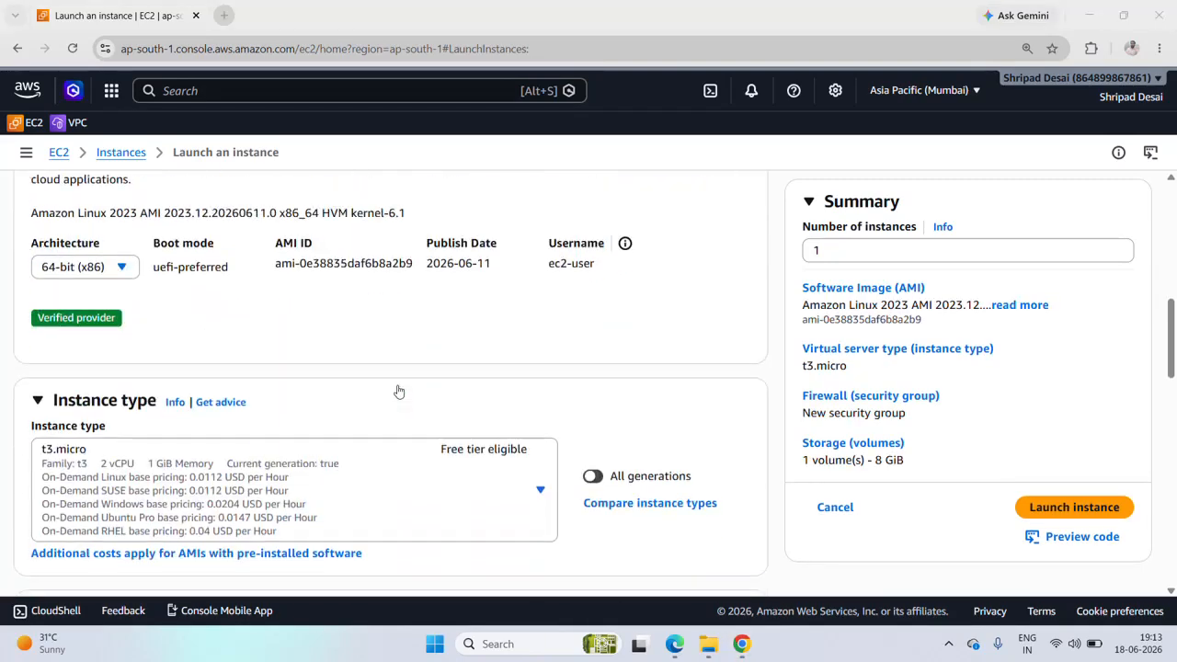
scroll(399, 392, down, 3)
click(328, 326)
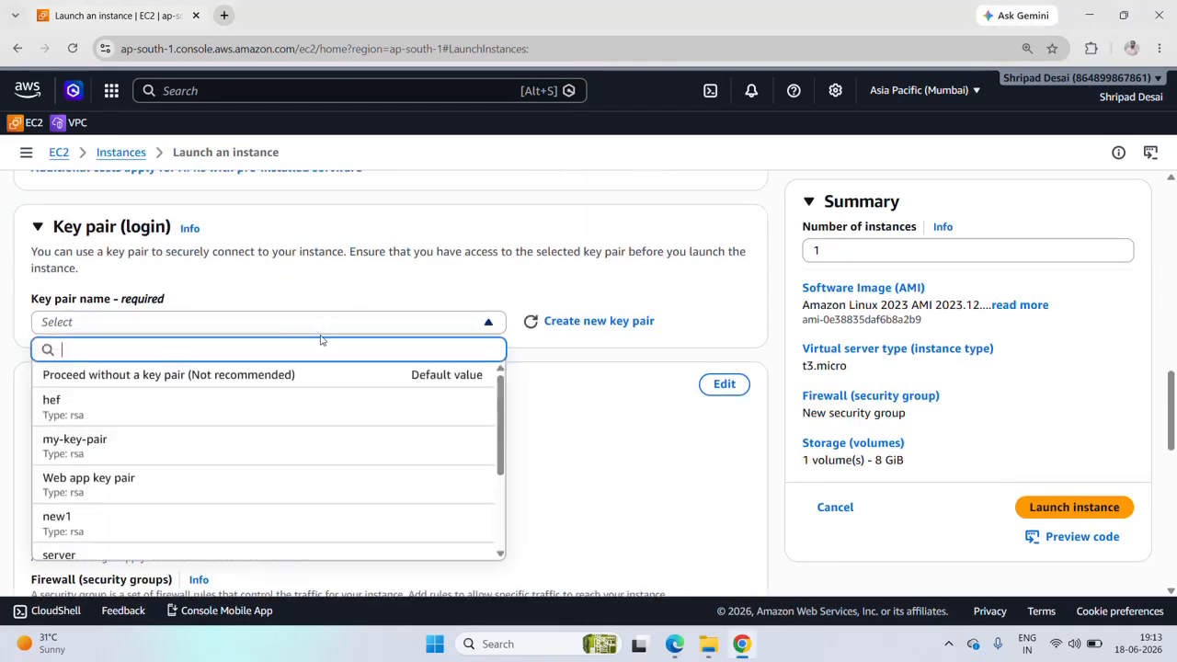
scroll(245, 446, down, 1)
click(229, 491)
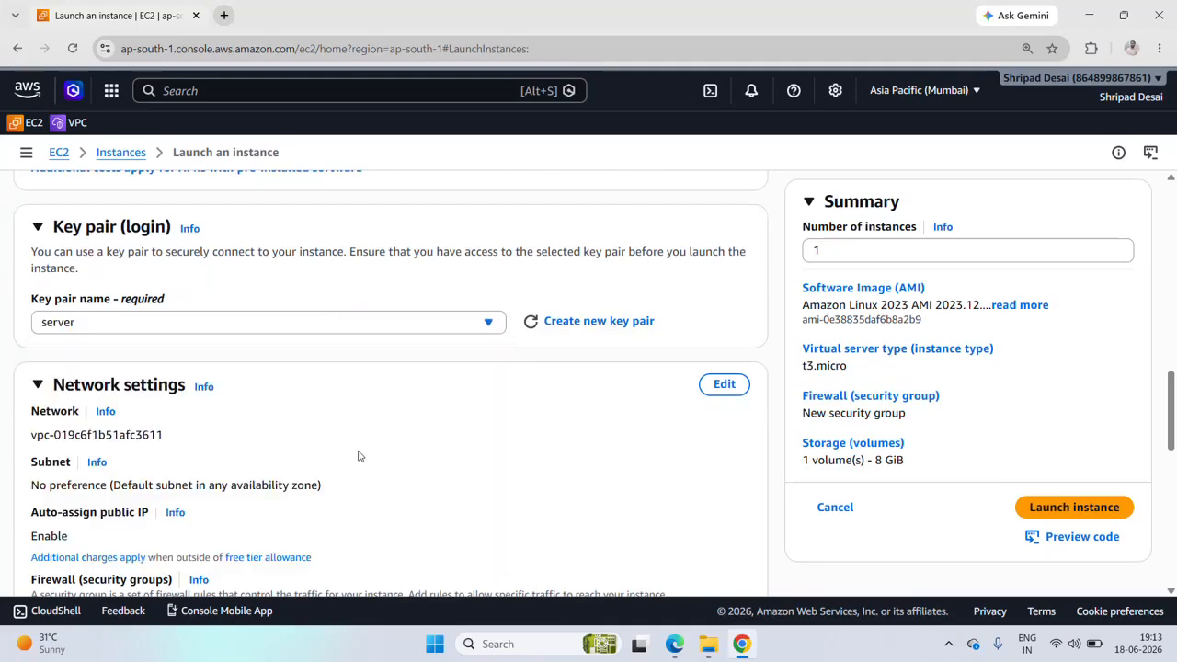
scroll(359, 454, down, 3)
scroll(358, 454, down, 5)
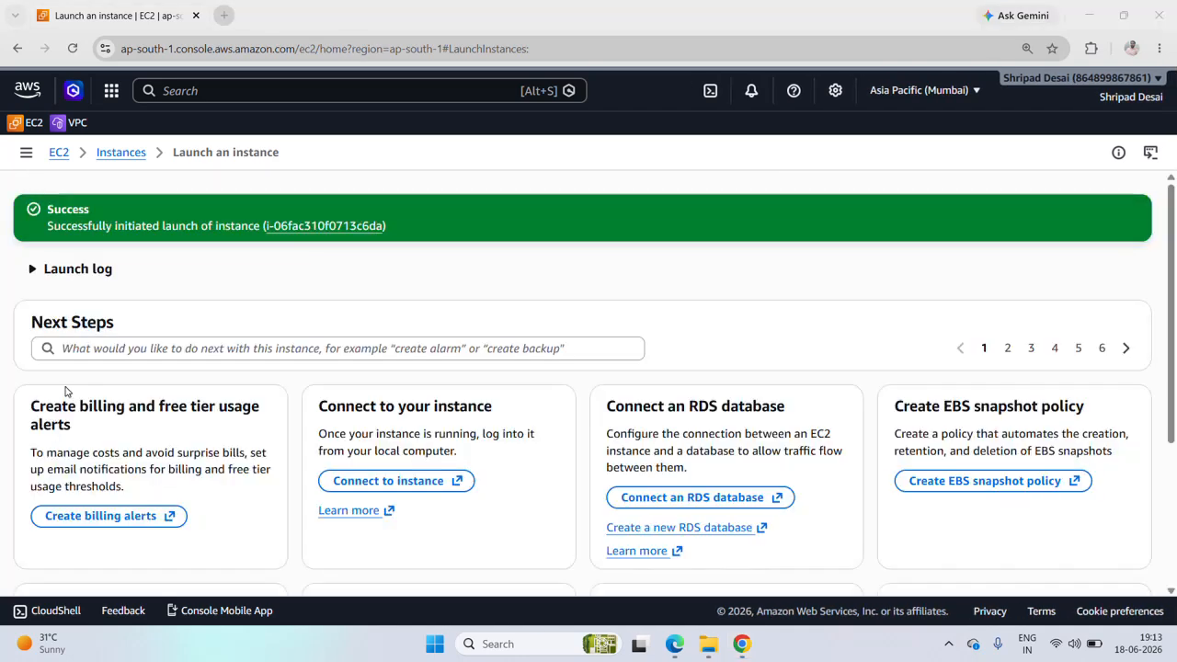
Step: Go to the instances list, refresh its status and select the Server instance
click(116, 152)
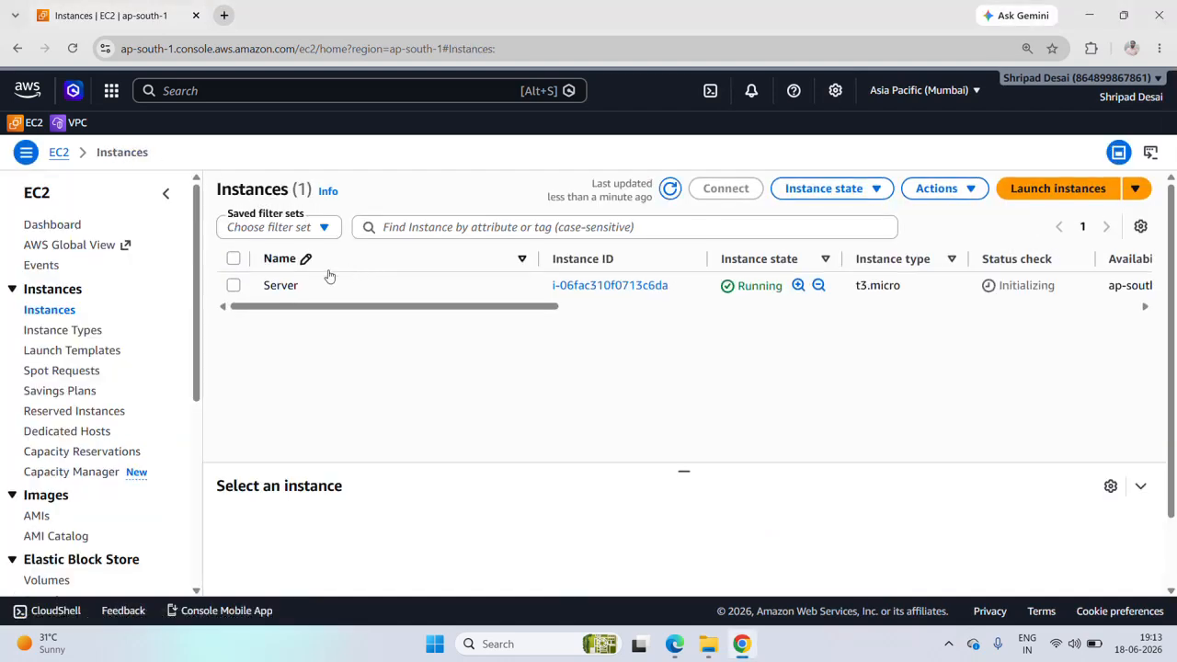
click(670, 189)
click(670, 188)
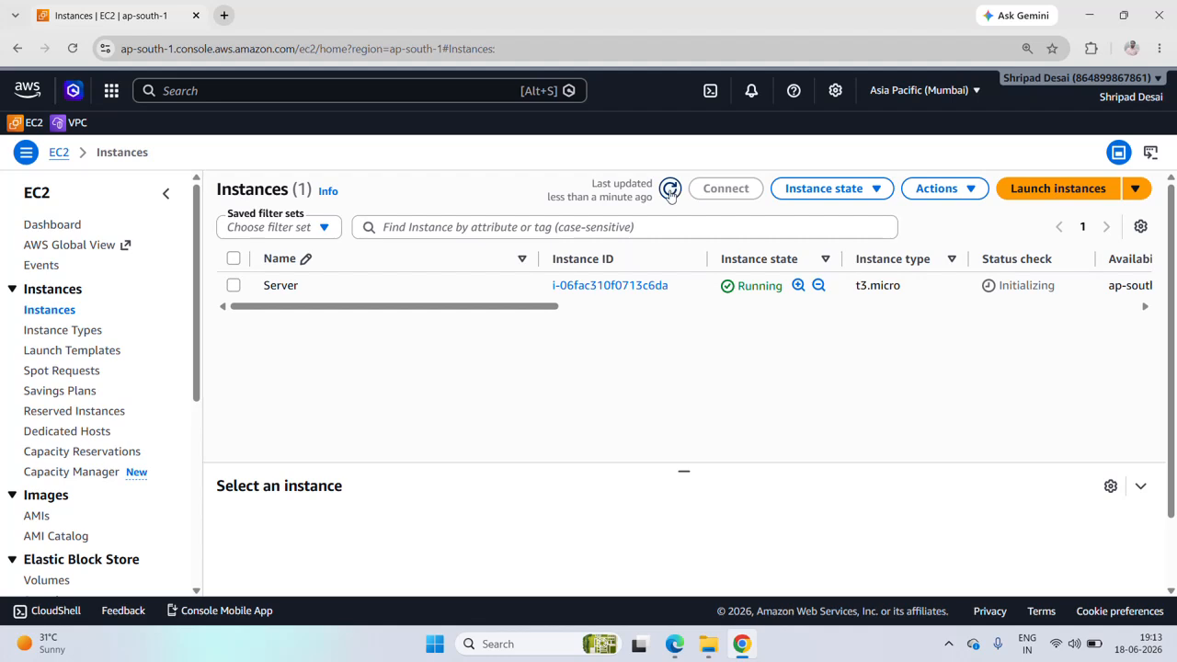
click(671, 188)
click(273, 287)
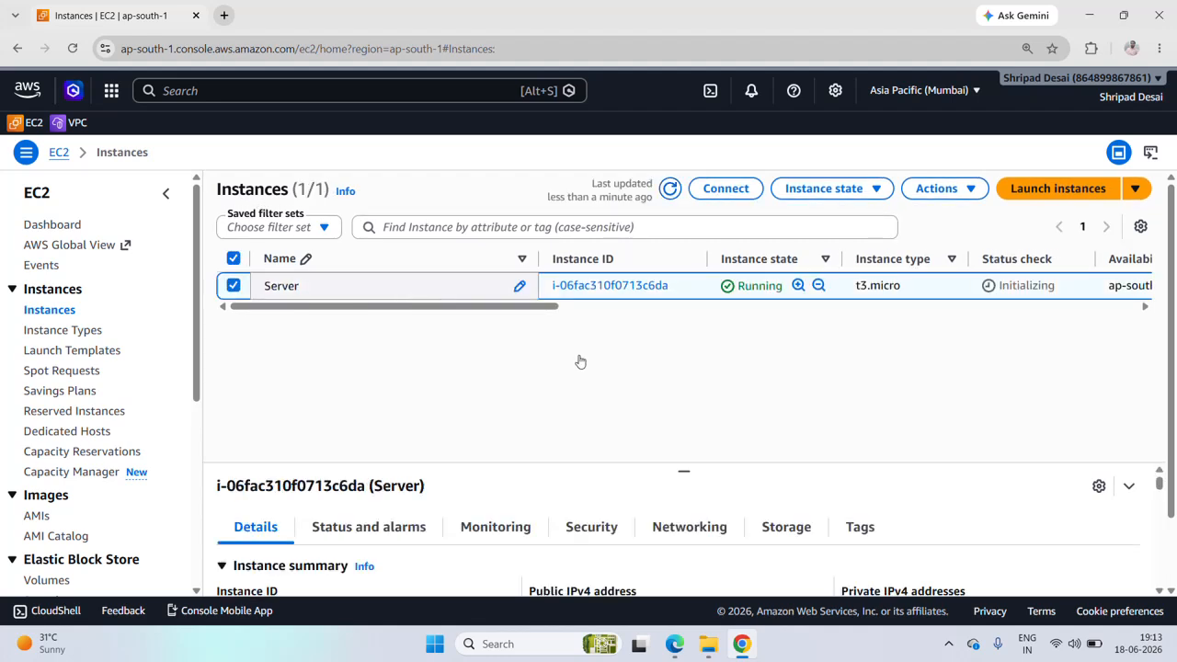
Step: Open the instance type information from the Server instance's details, examine its vCPUs and memory, and return to the instances list
drag(683, 470, 684, 386)
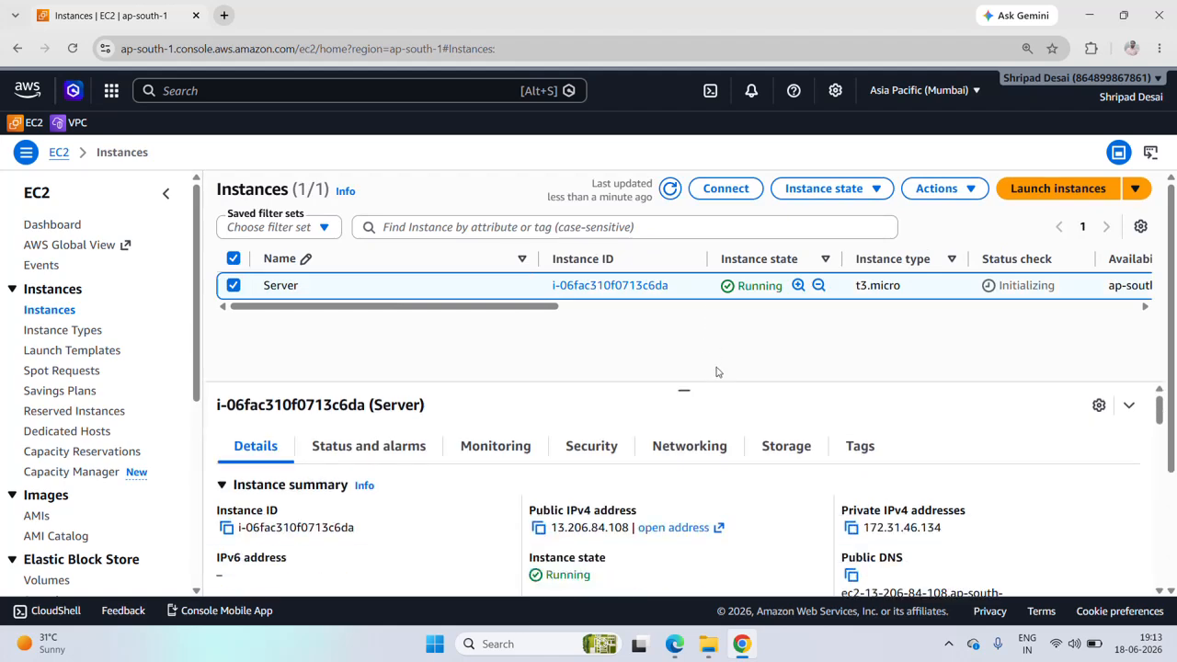
scroll(772, 504, down, 5)
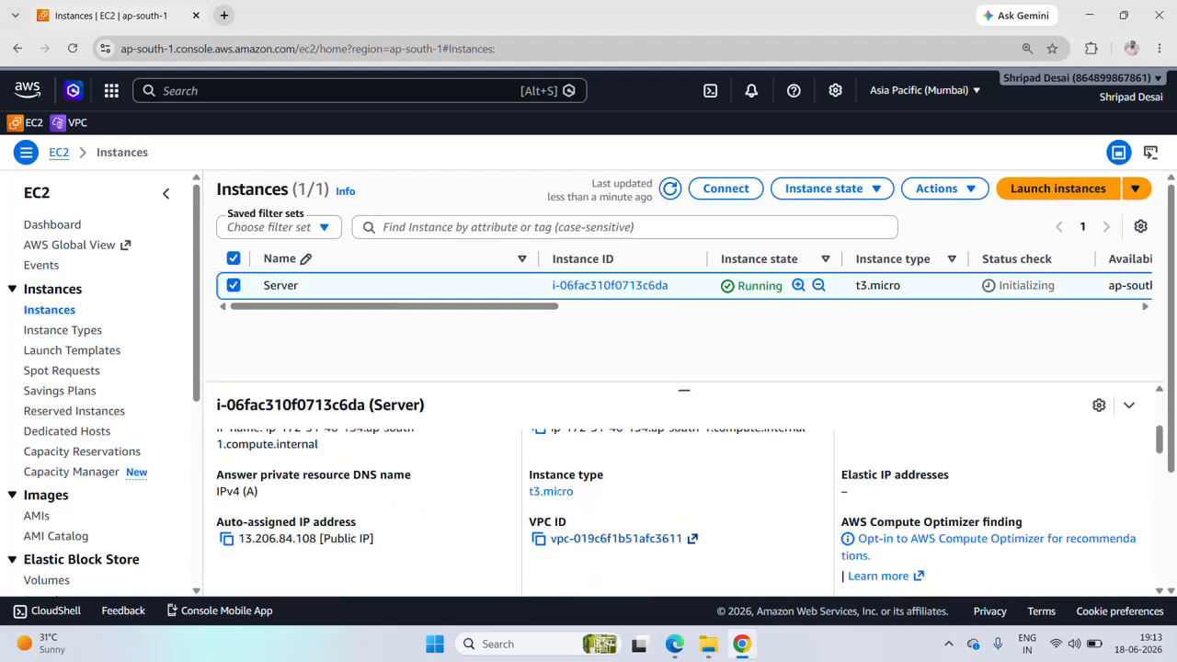
click(552, 492)
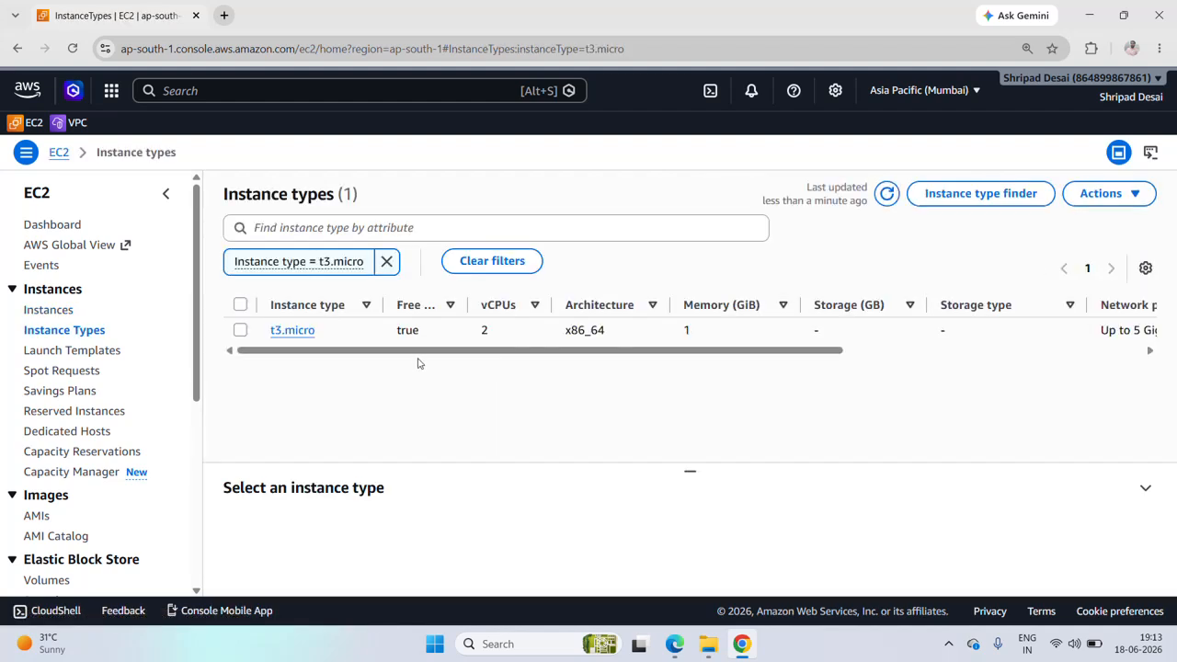
double_click(484, 330)
double_click(686, 329)
drag(503, 332, 479, 332)
drag(694, 333, 678, 332)
click(16, 48)
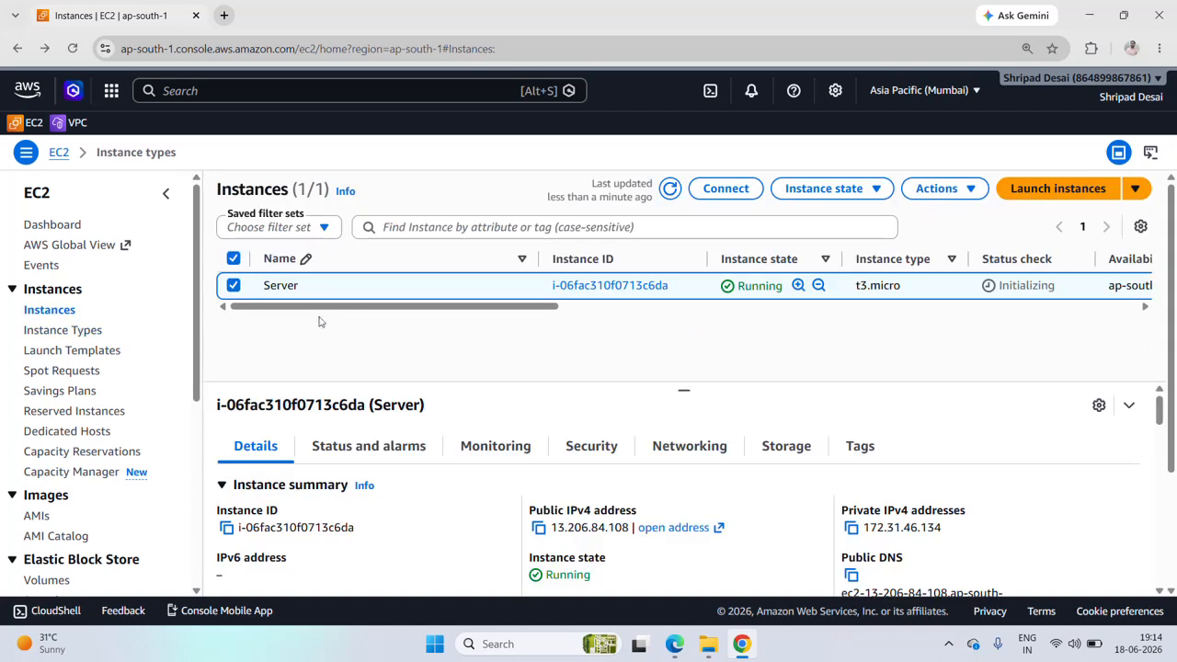
Step: Refresh the instances list and check in the running Server instance's settings whether its instance type can be changed
click(670, 188)
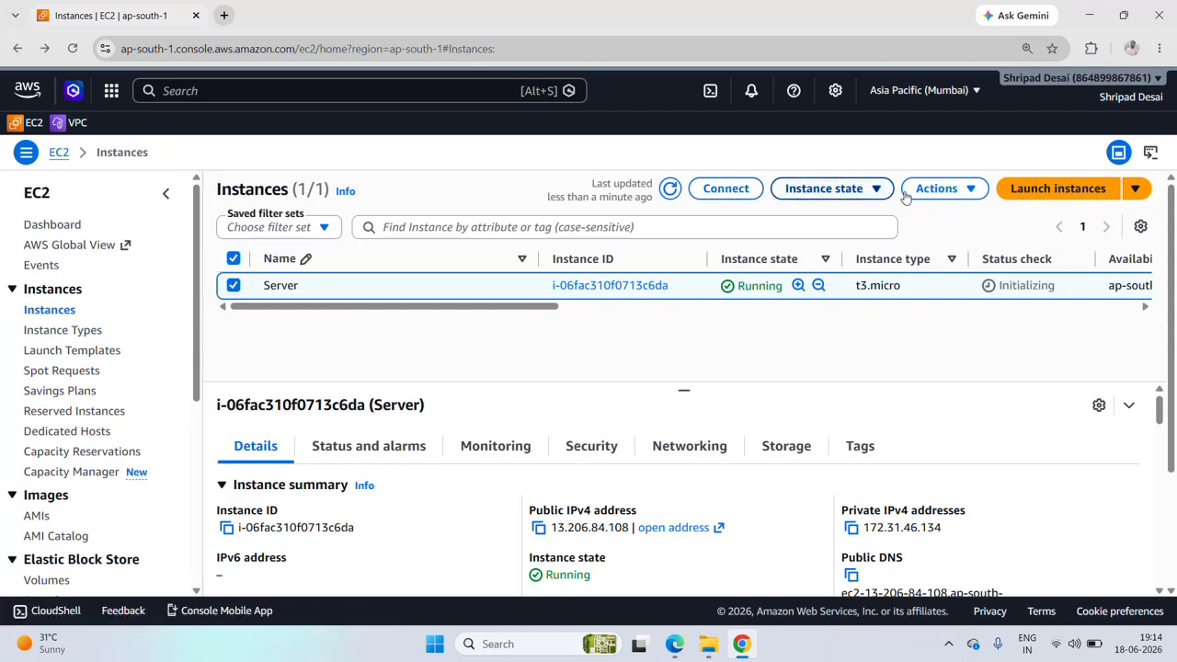
click(938, 188)
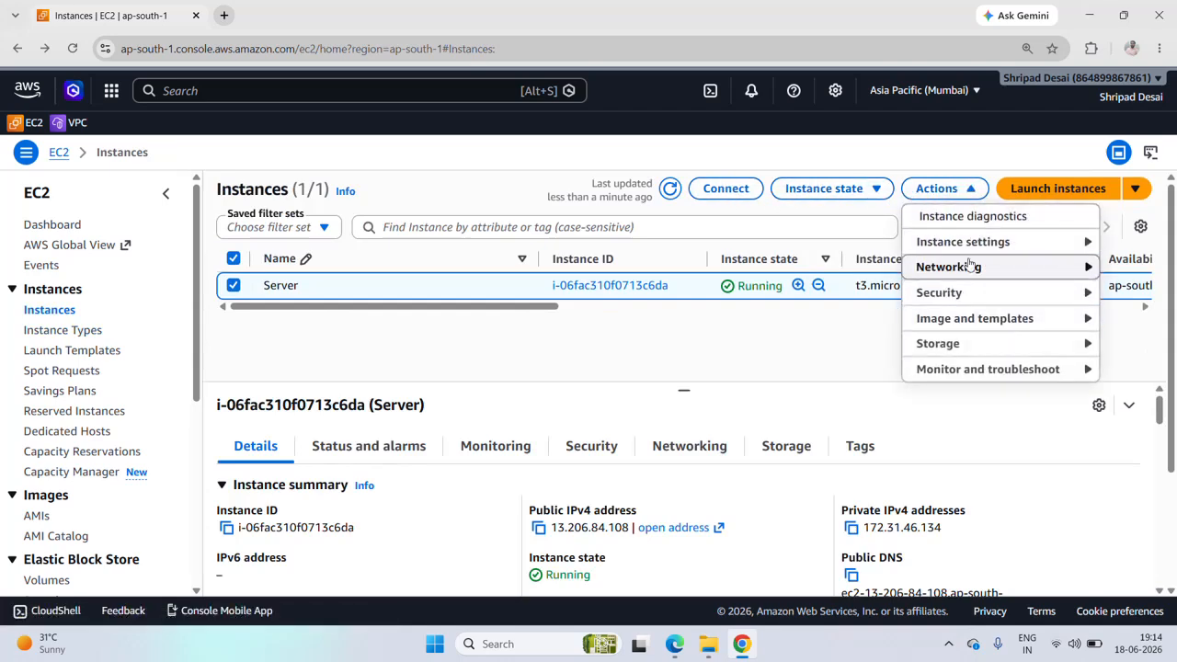
mouse_move(971, 243)
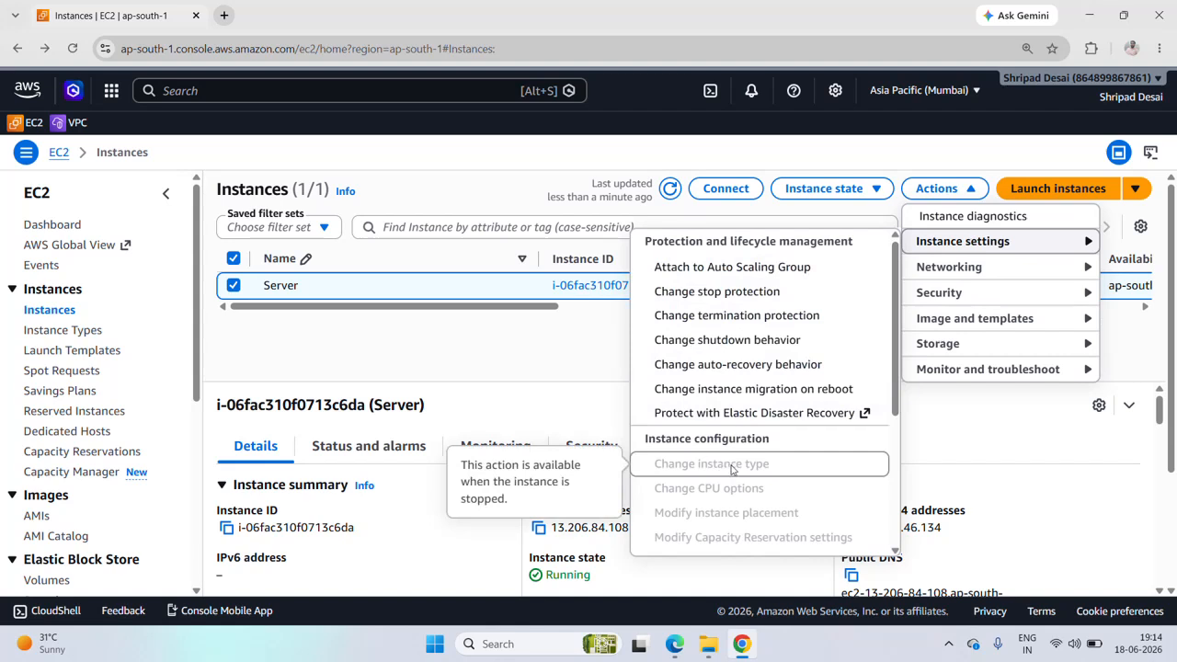
click(567, 340)
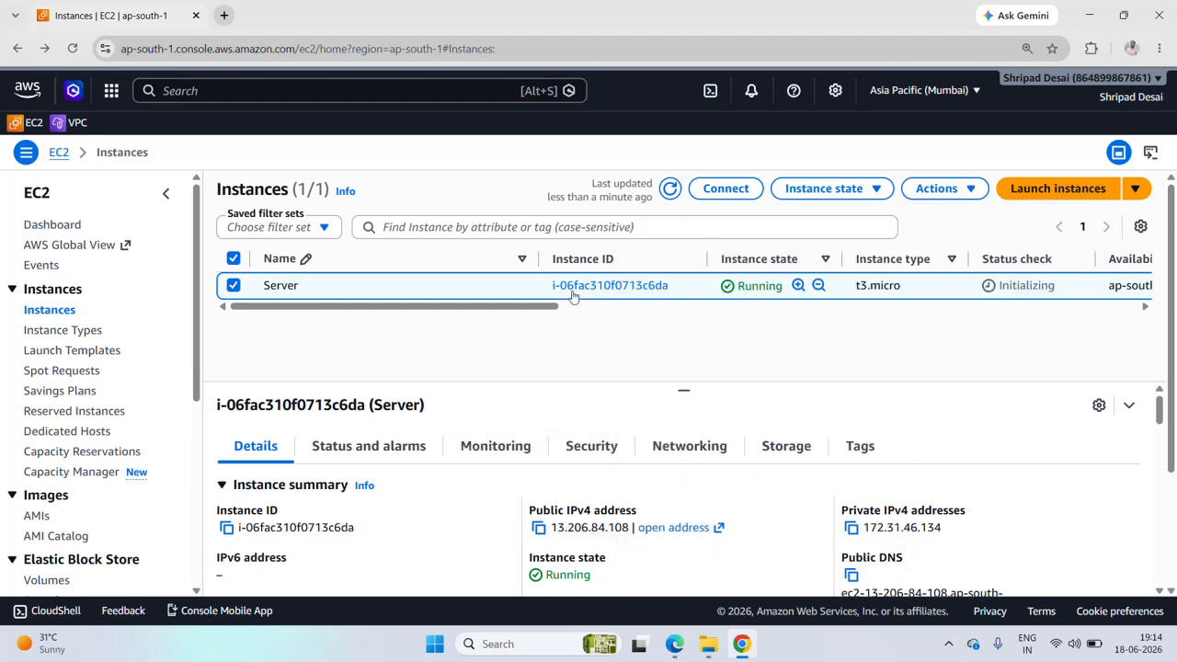
Step: Stop the Server instance and refresh the instances list until its state is Stopped
click(817, 195)
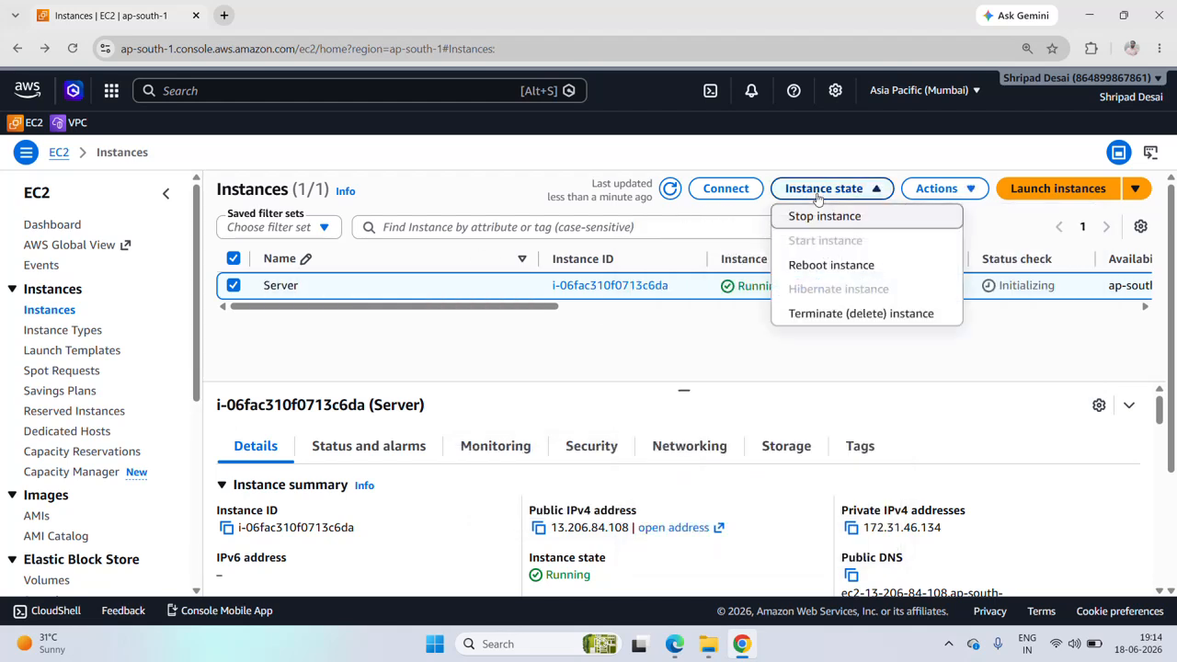
click(823, 218)
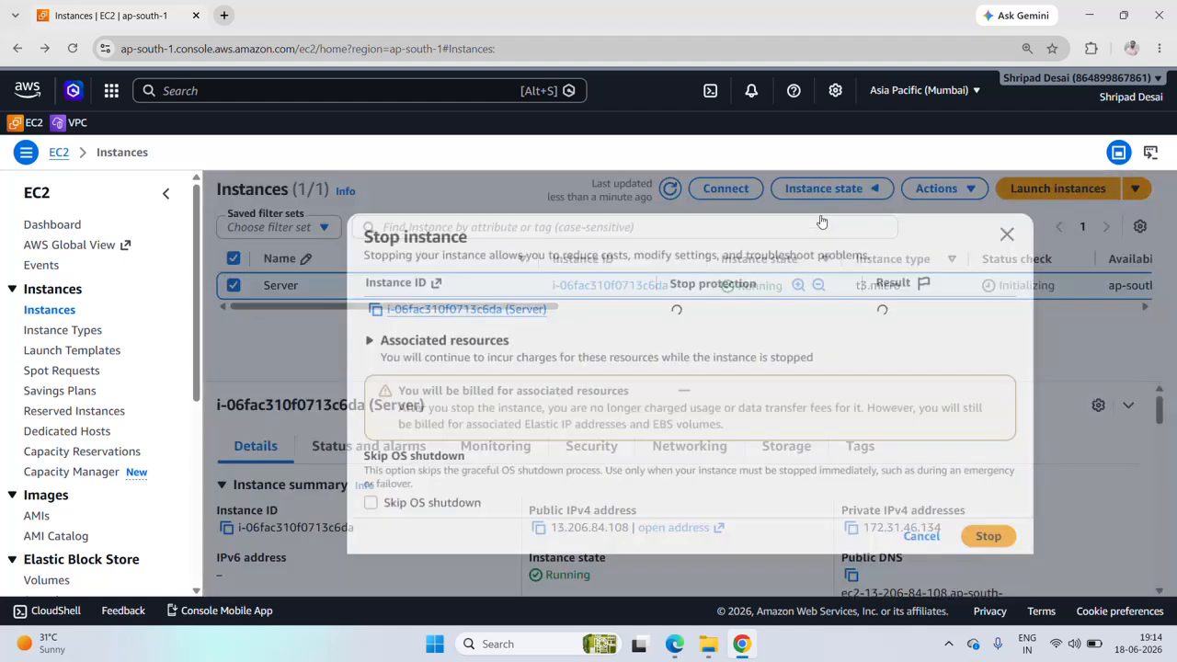
click(988, 537)
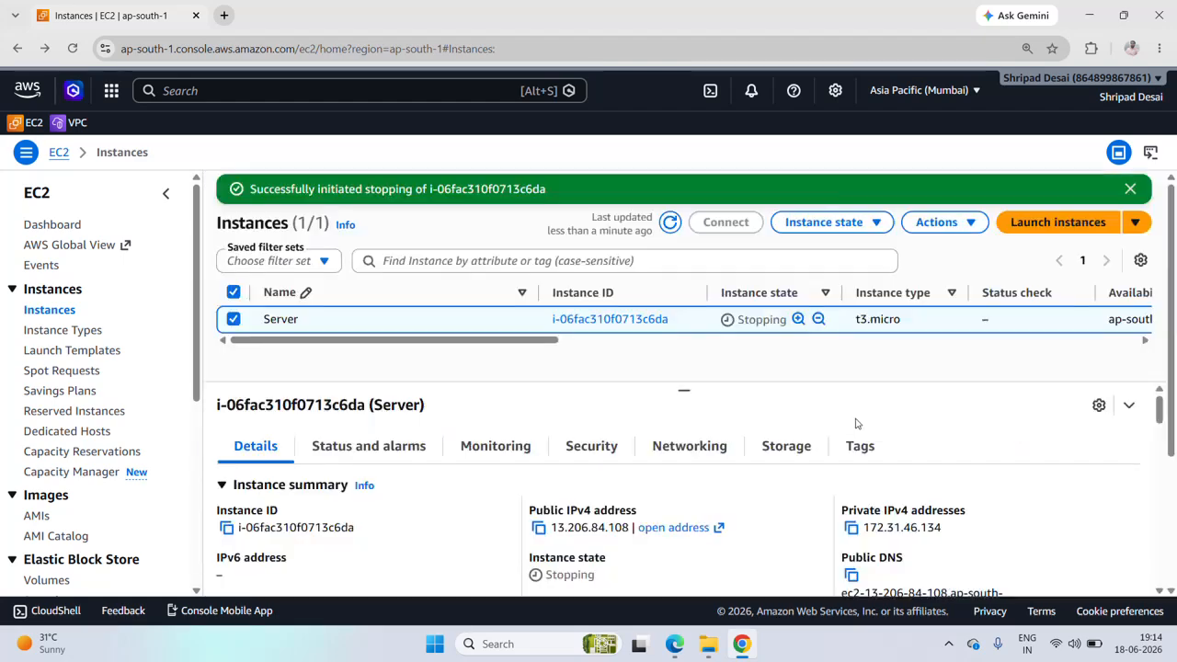
click(670, 223)
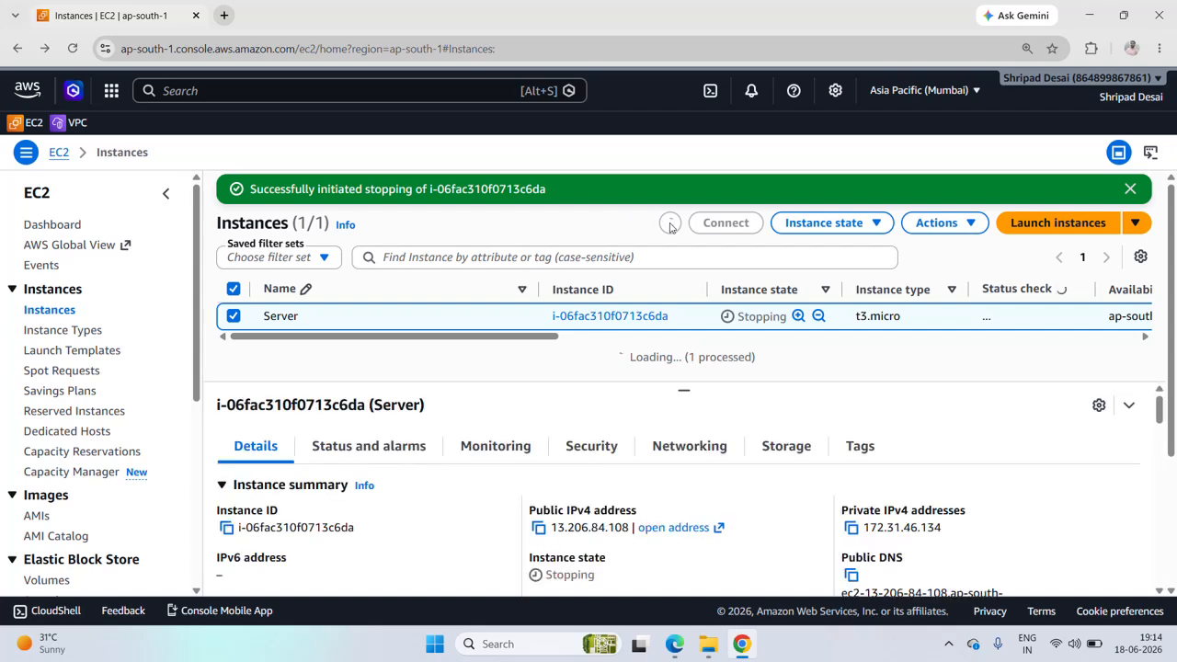
click(670, 226)
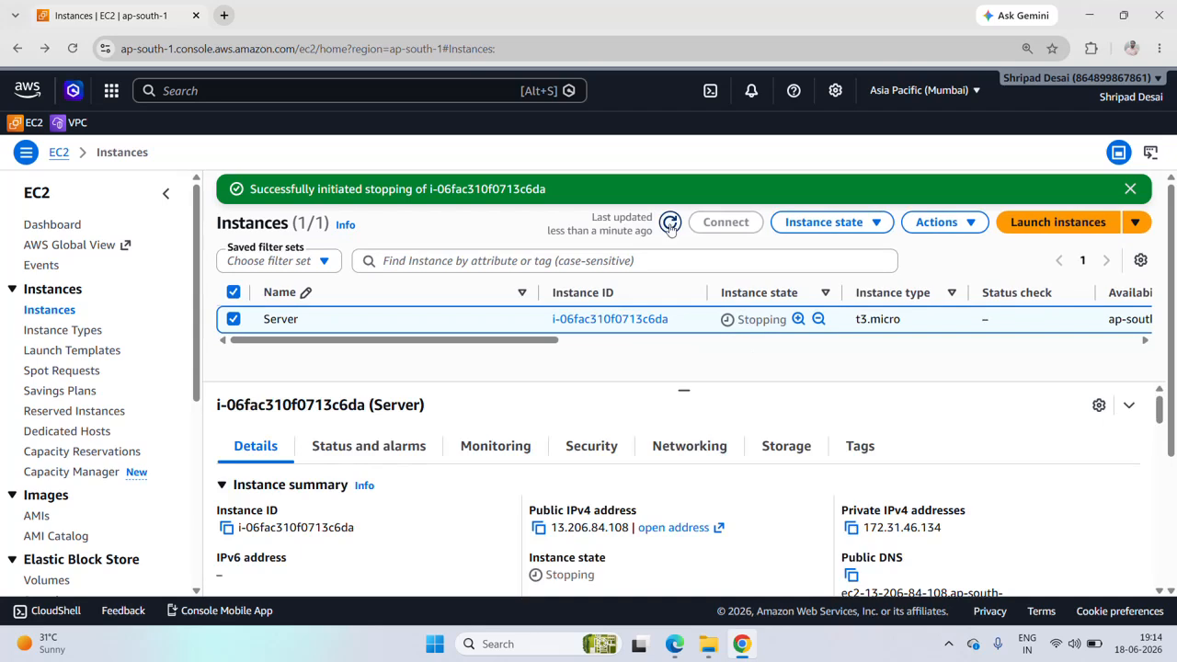
click(670, 225)
click(671, 225)
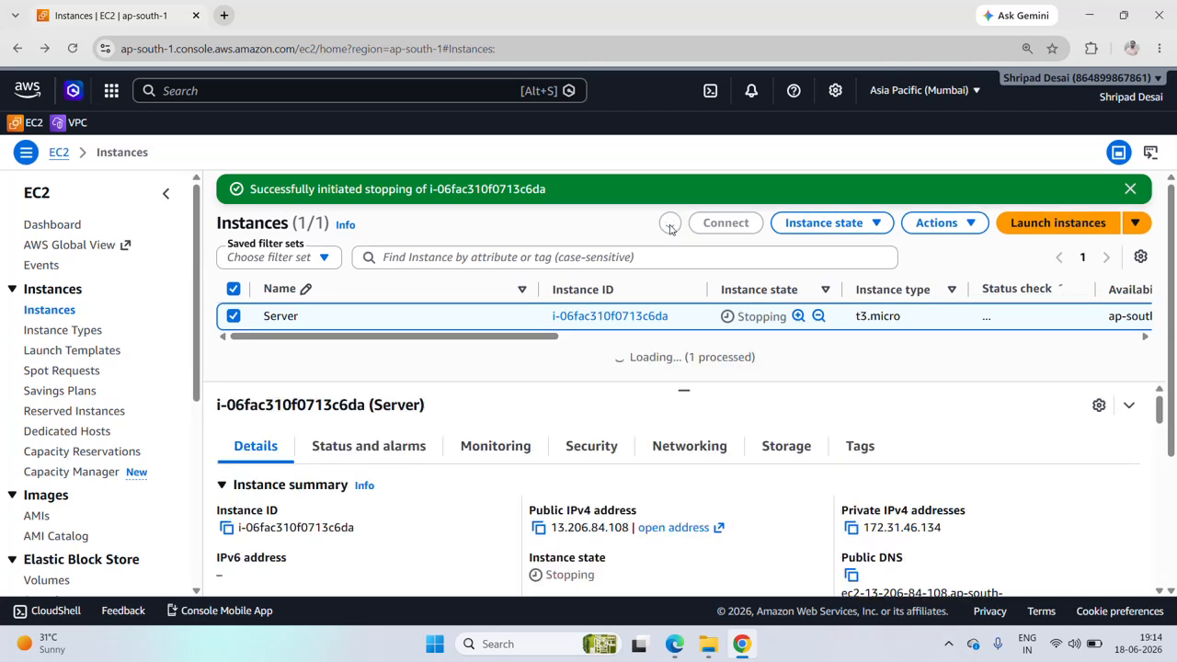
click(670, 223)
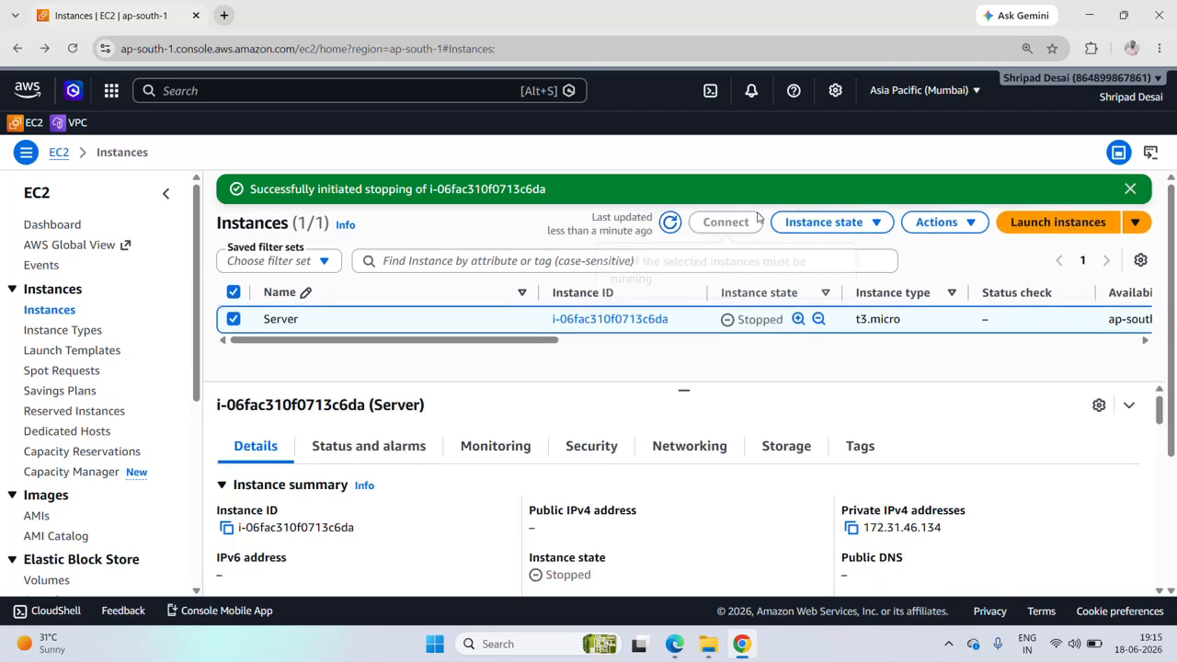
Step: Open the Change instance type settings for the stopped Server instance and choose t2.medium as the new instance type
click(938, 224)
mouse_move(951, 284)
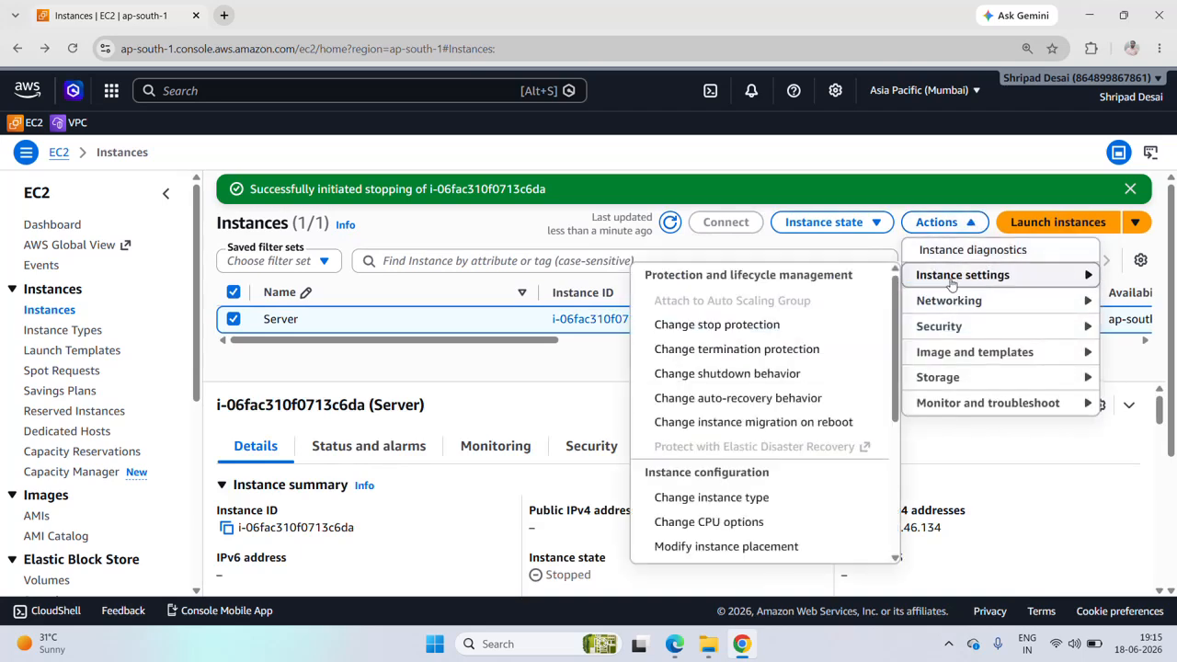
click(718, 508)
scroll(316, 317, down, 3)
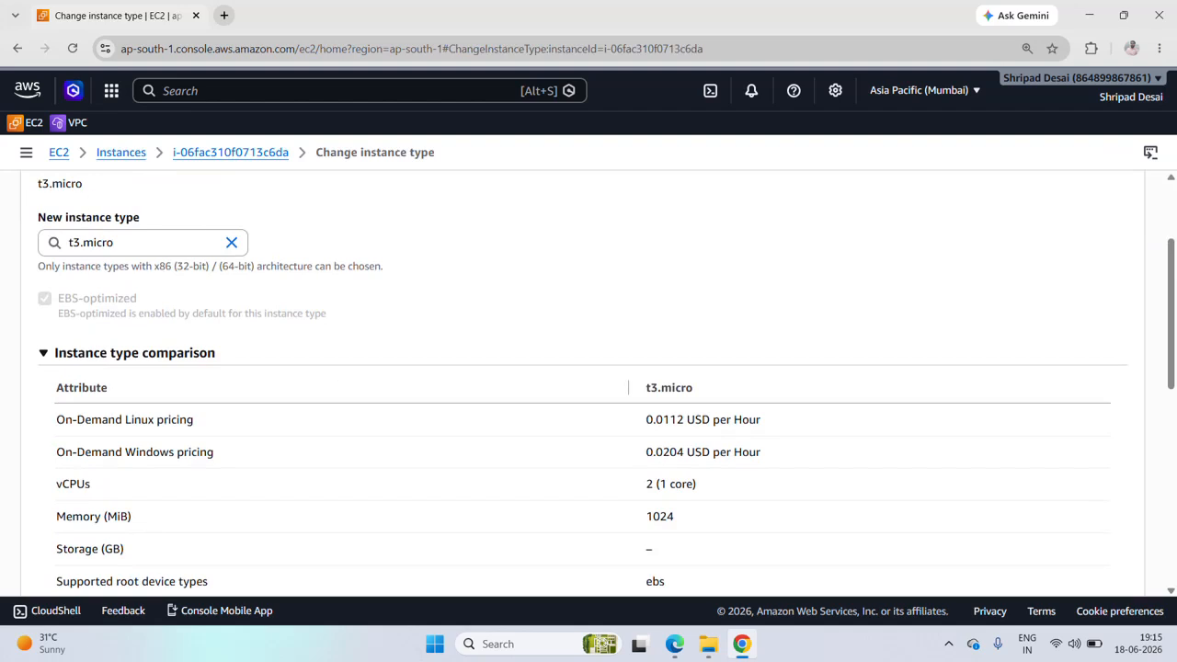
click(233, 244)
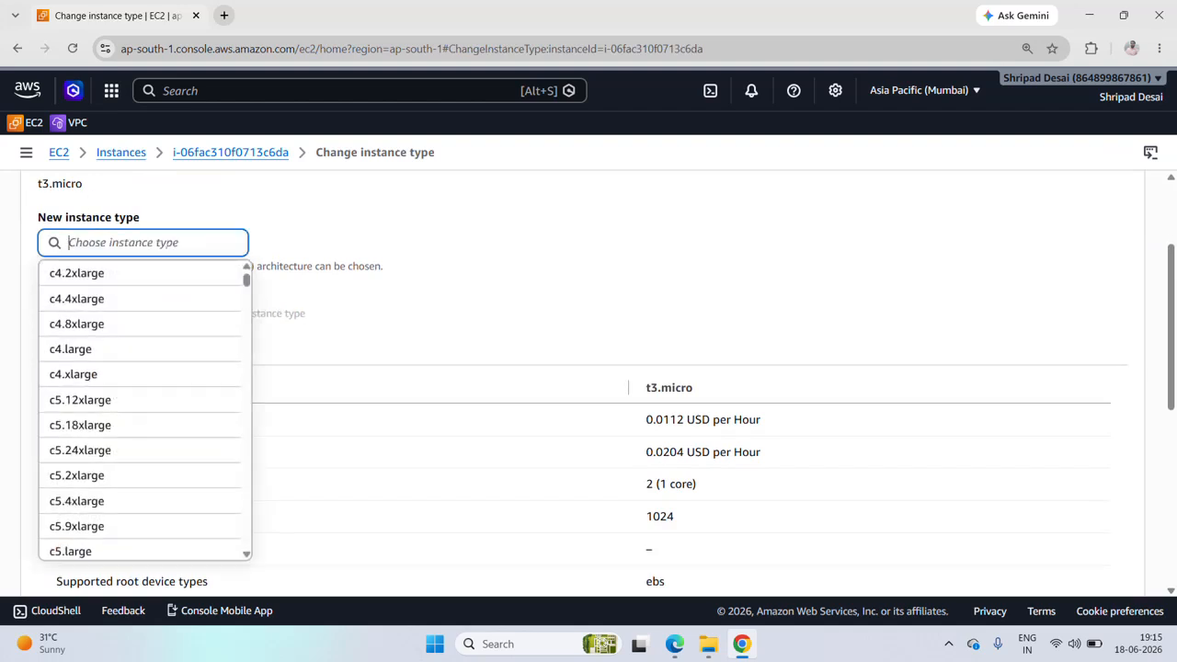
scroll(157, 316, up, 1)
scroll(205, 331, down, 3)
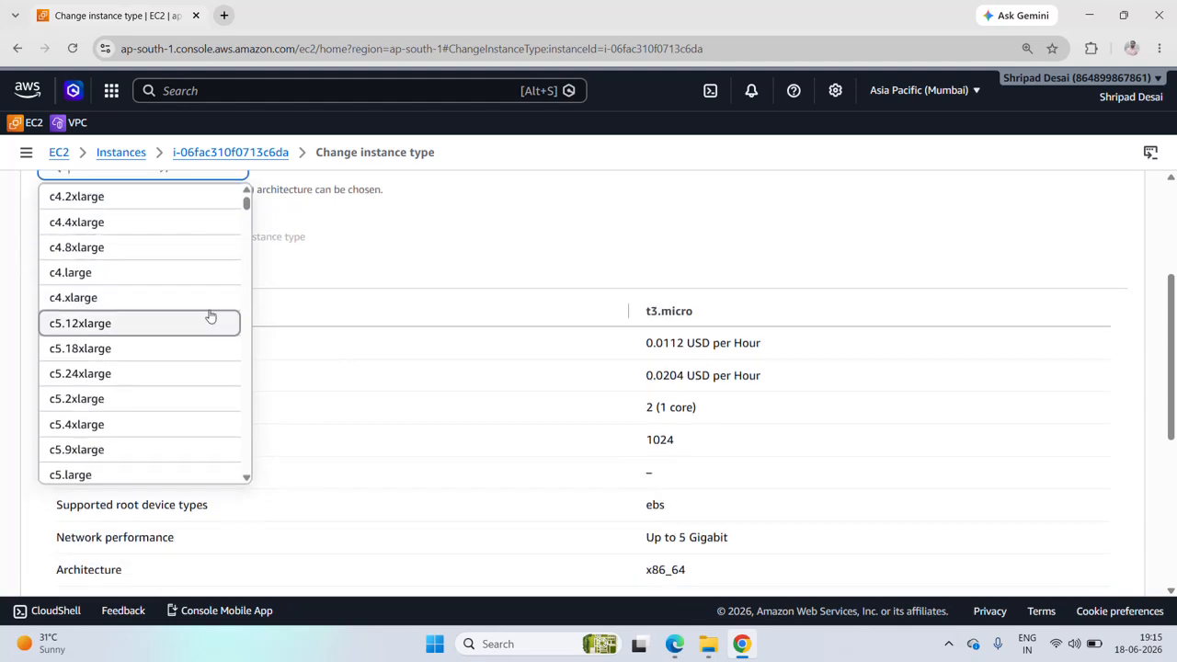
scroll(210, 315, down, 5)
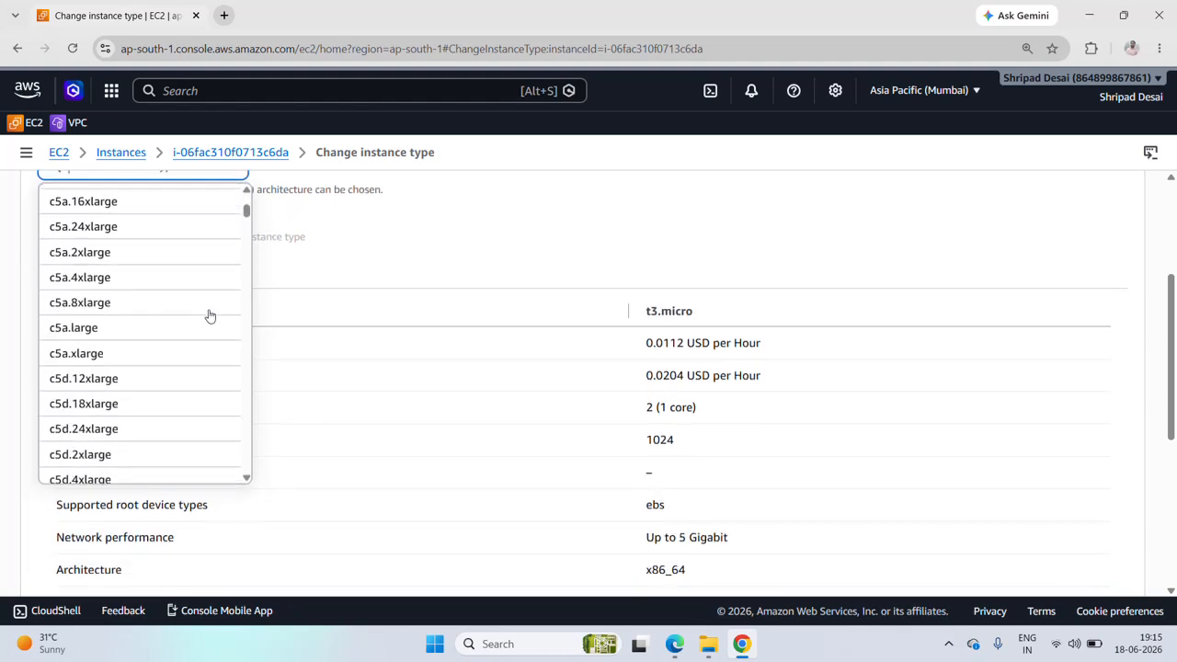
scroll(210, 316, down, 3)
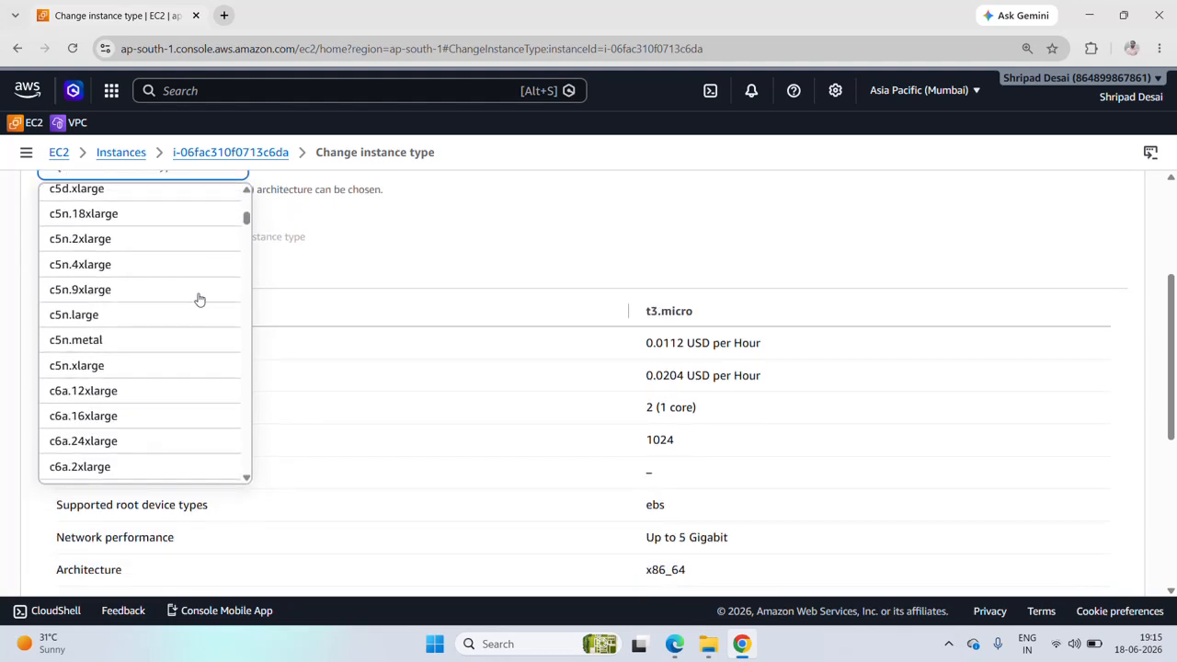
scroll(140, 234, up, 1)
scroll(163, 295, down, 20)
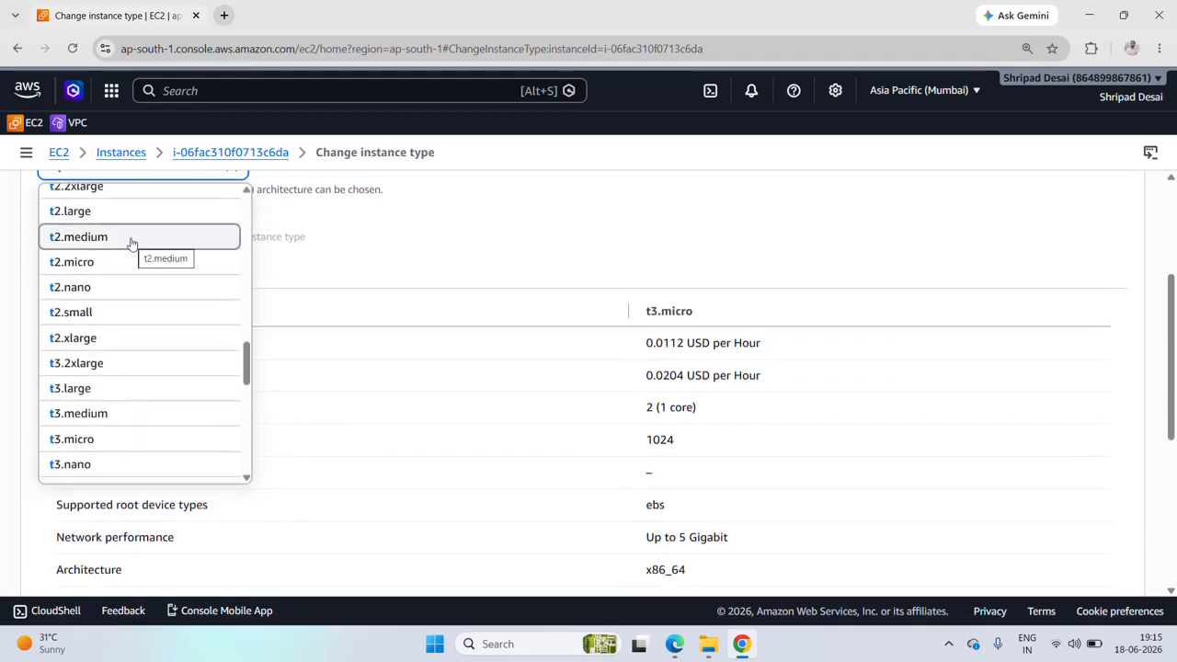
click(131, 242)
Step: Compare the attributes of t3.micro and t2.medium in the instance type comparison, especially their memory
scroll(633, 289, down, 3)
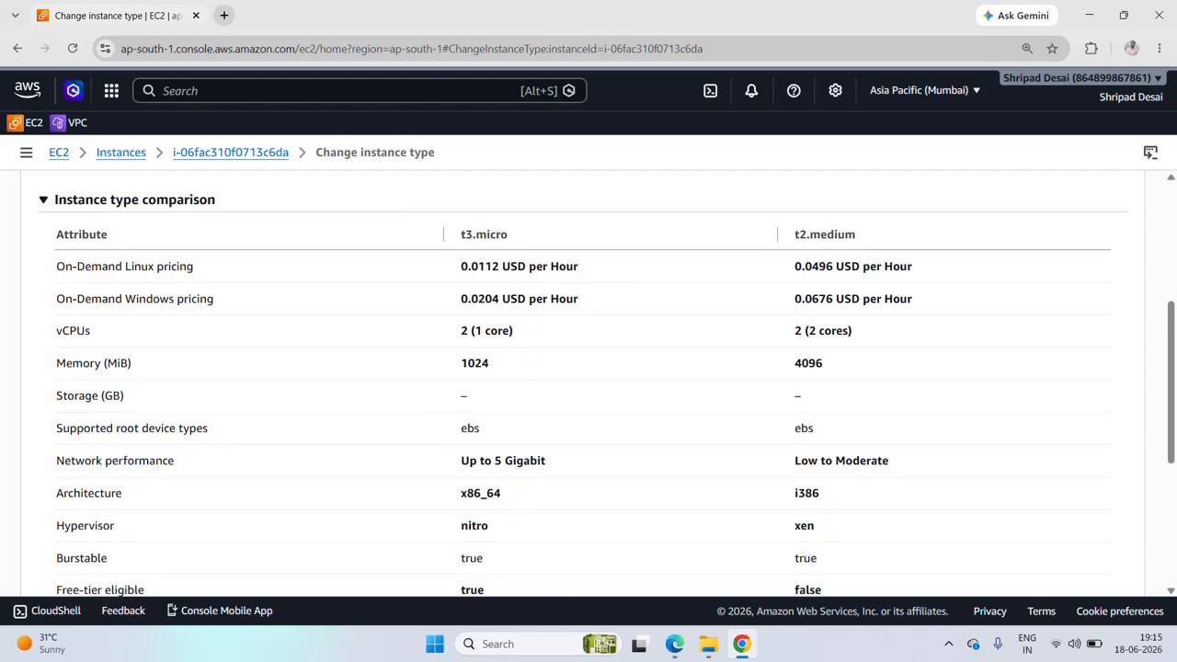
scroll(534, 303, up, 1)
scroll(534, 303, down, 1)
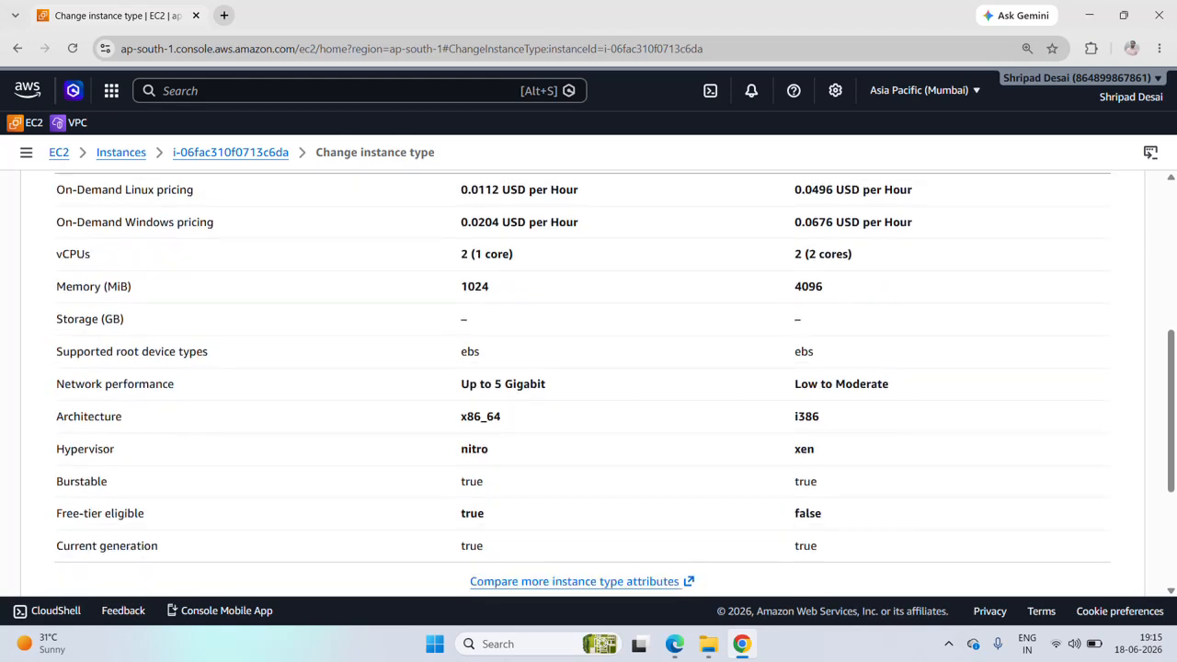
scroll(530, 308, up, 1)
drag(506, 235, 460, 235)
drag(497, 368, 448, 363)
drag(791, 235, 869, 236)
drag(831, 368, 780, 363)
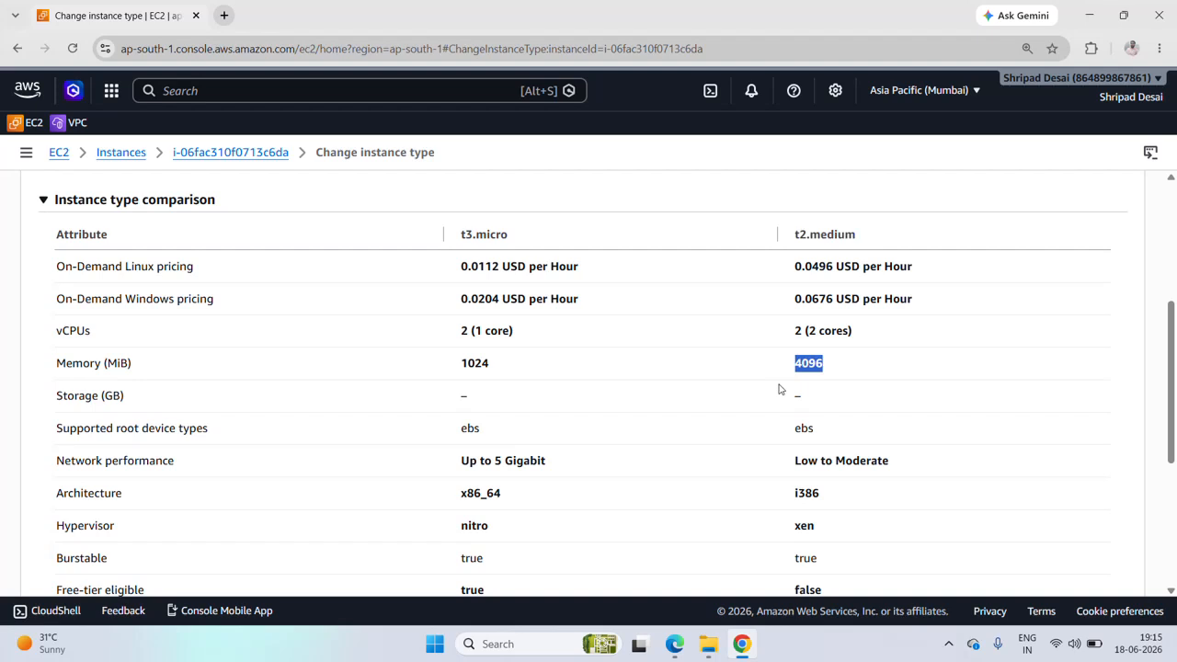
scroll(780, 387, down, 1)
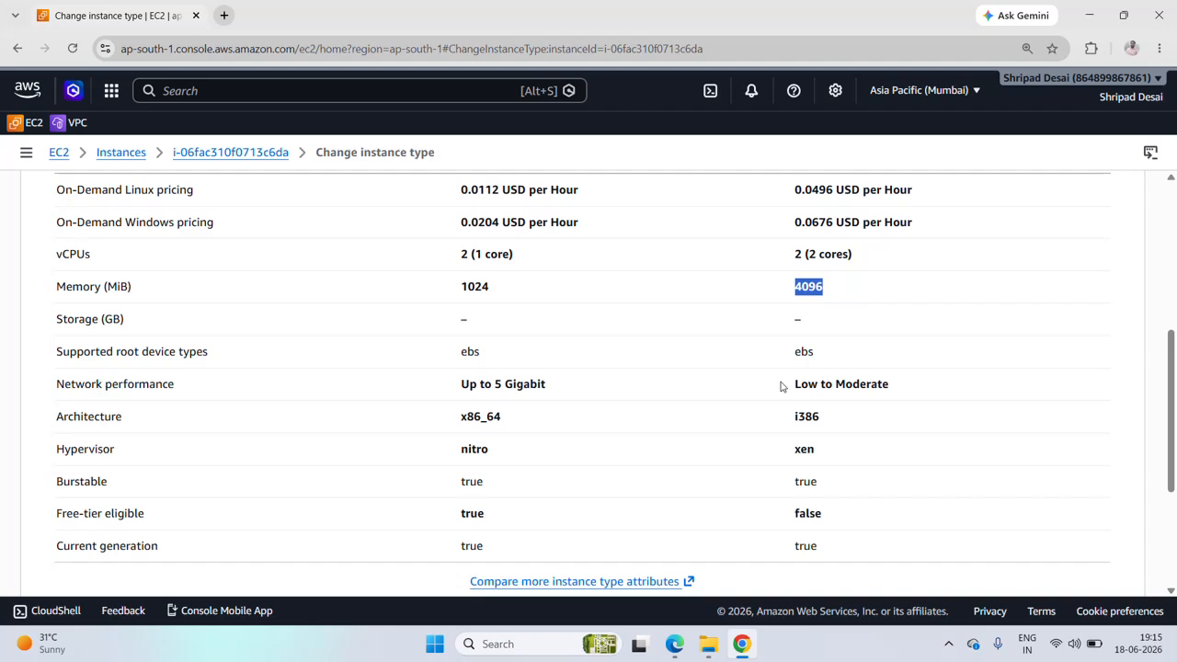
Step: Review the On-Demand Linux pricing in the instance type comparison and apply the change of the Server instance to t2.medium
scroll(781, 386, down, 2)
scroll(780, 386, up, 3)
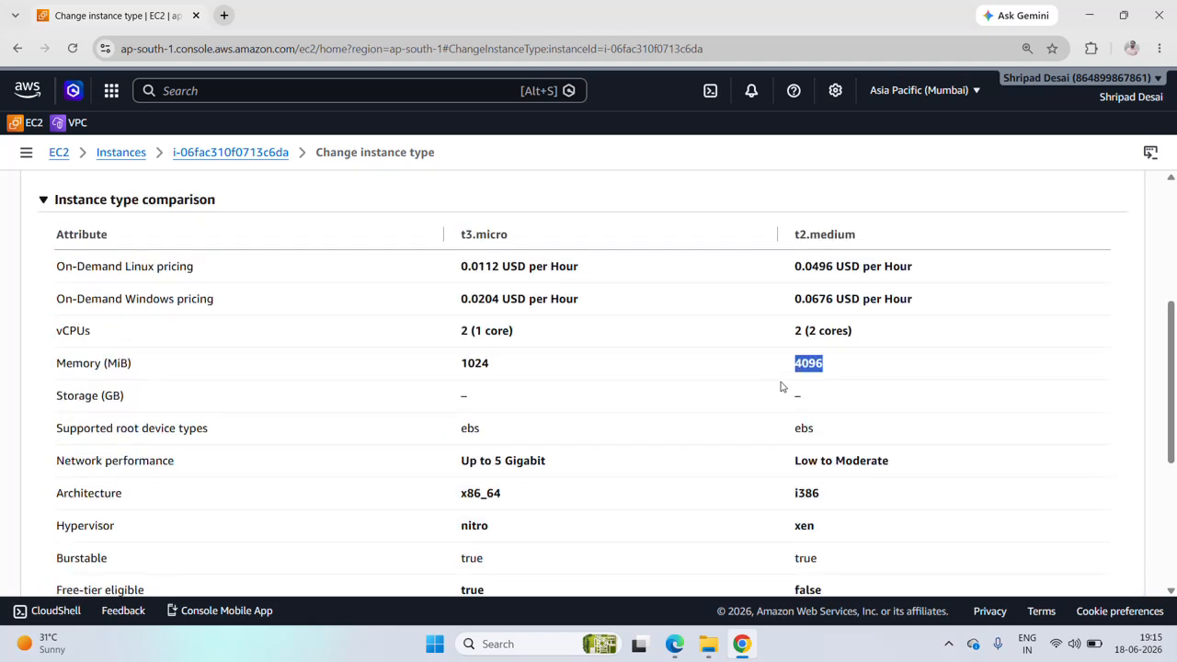
drag(461, 266, 498, 266)
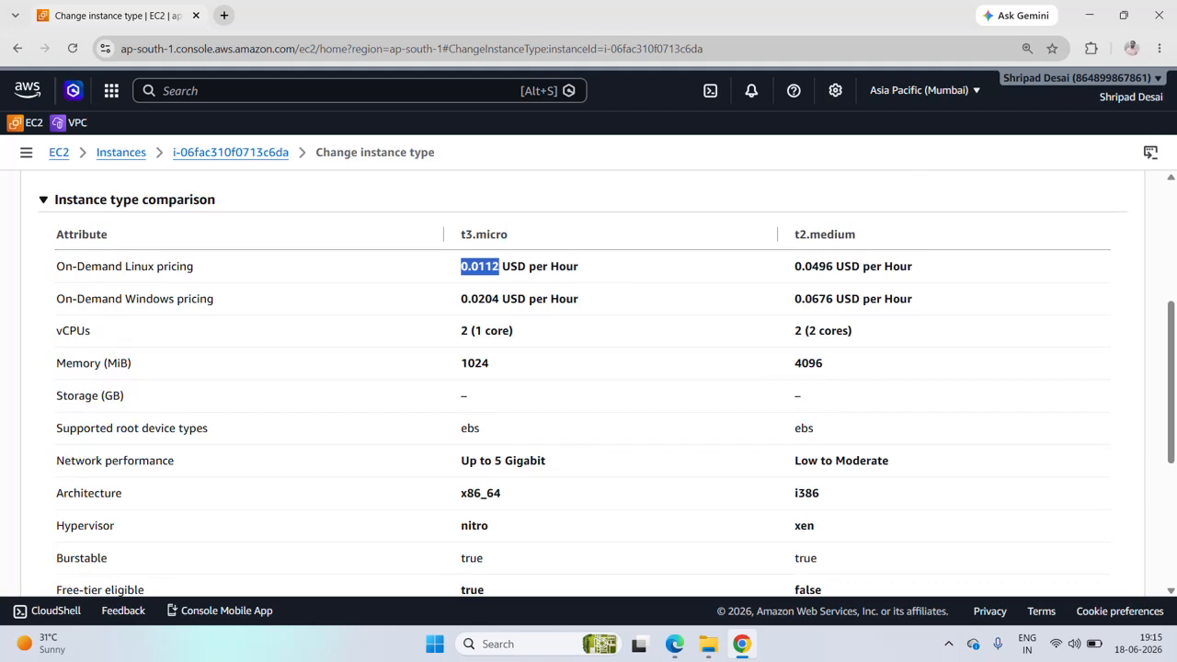
drag(461, 235, 507, 236)
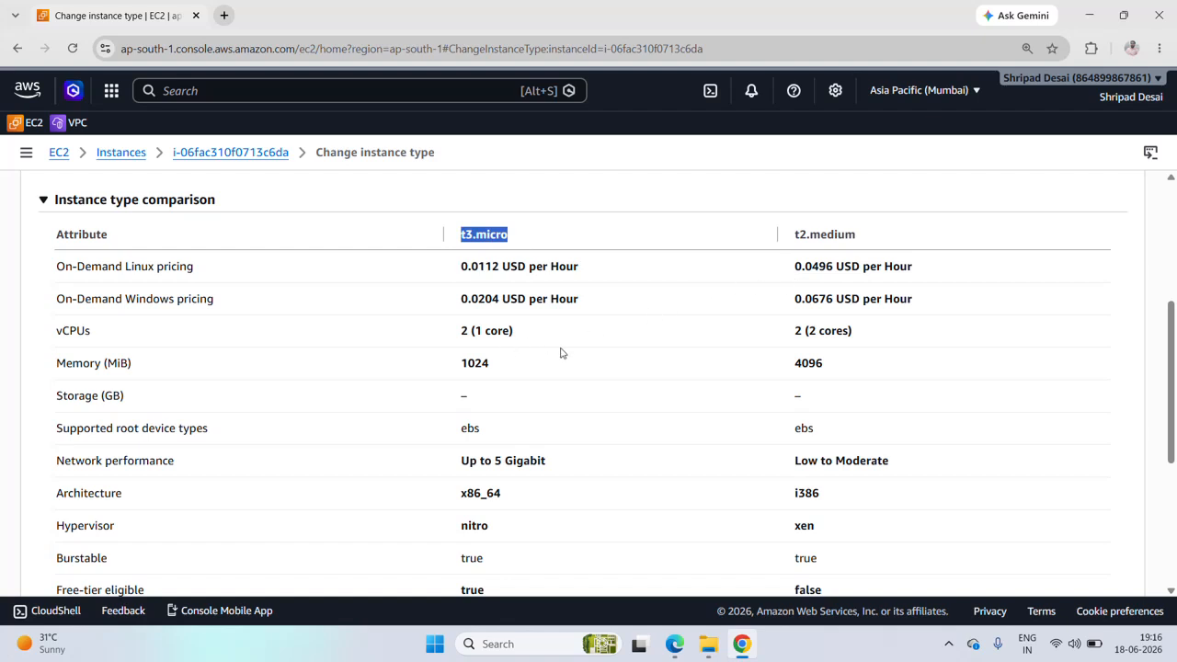
scroll(577, 366, down, 2)
scroll(578, 366, down, 1)
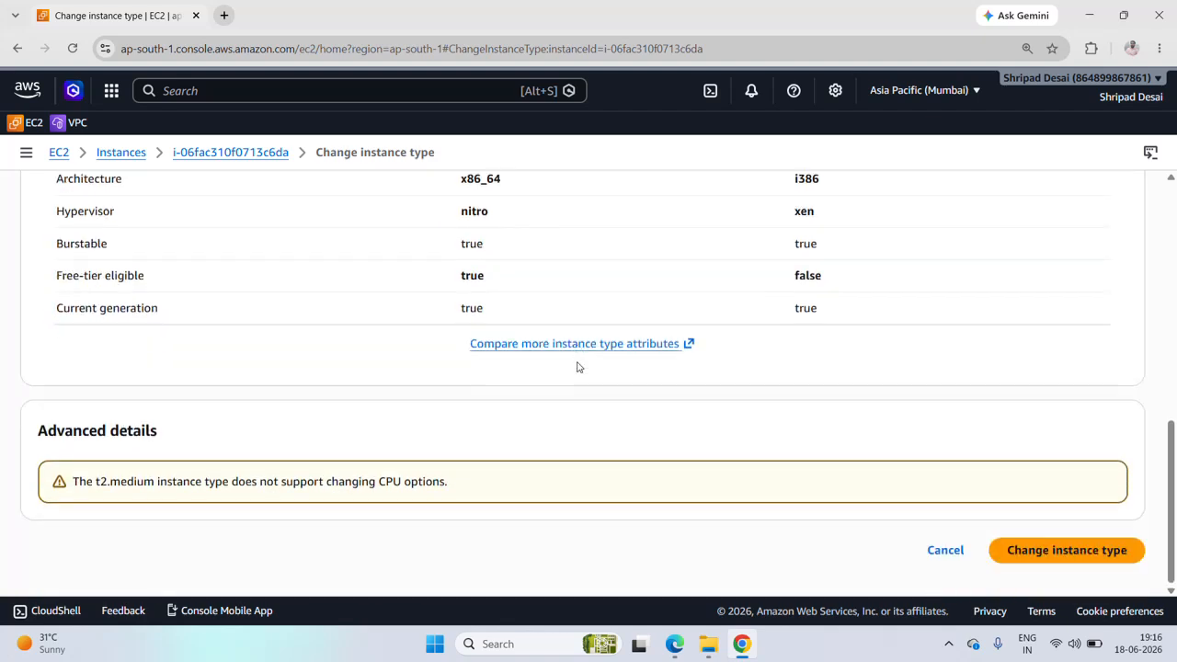
click(1042, 554)
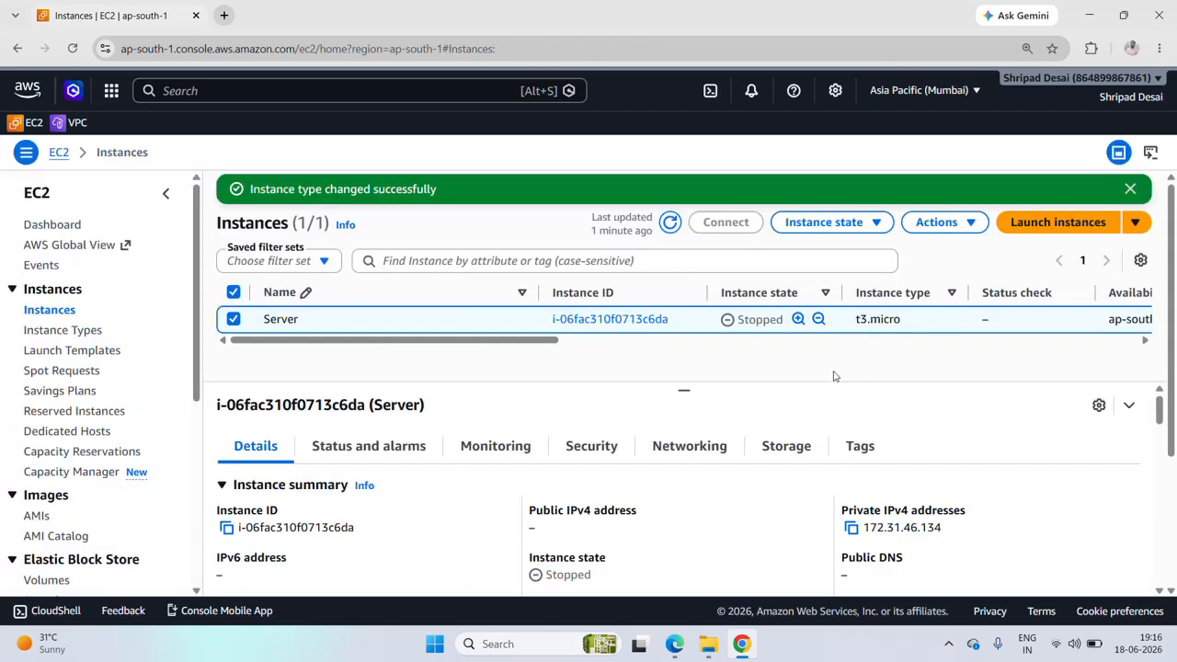
Step: Check the instance type listed in the stopped Server instance's details
scroll(684, 436, down, 5)
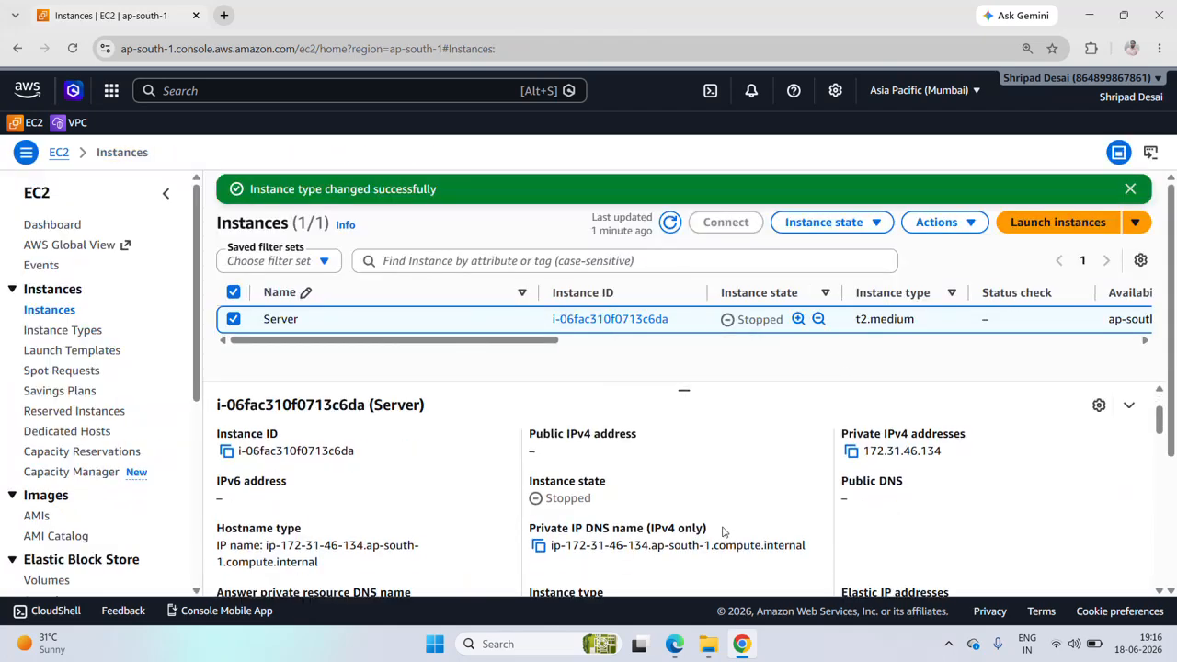
triple_click(599, 536)
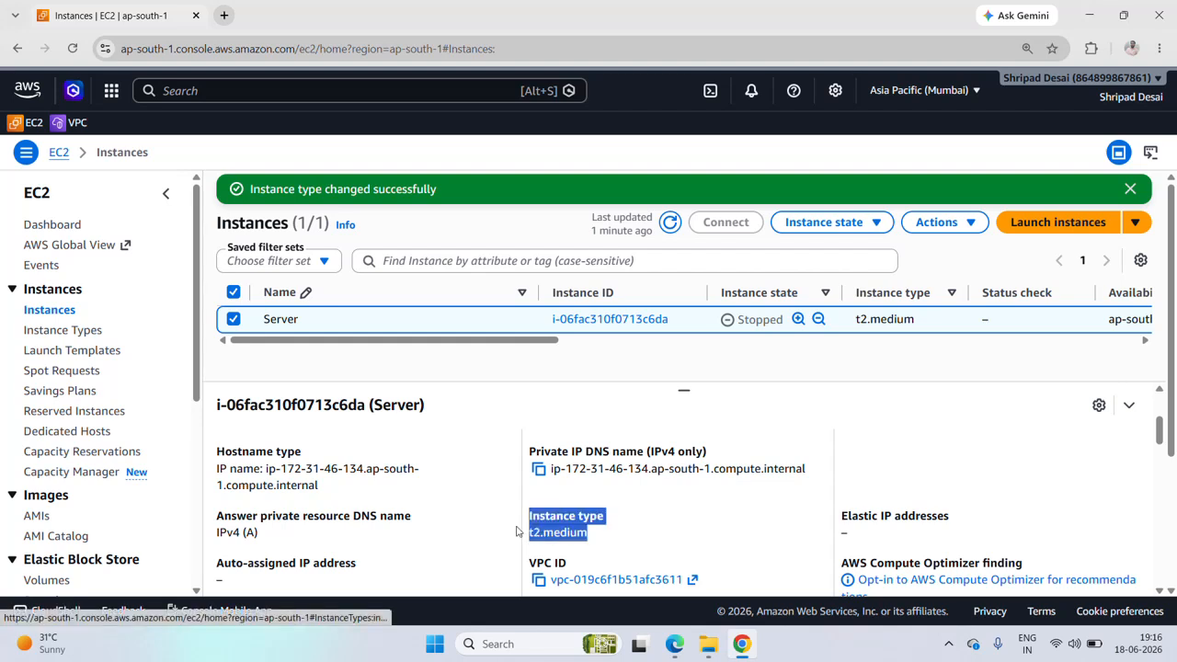
click(634, 547)
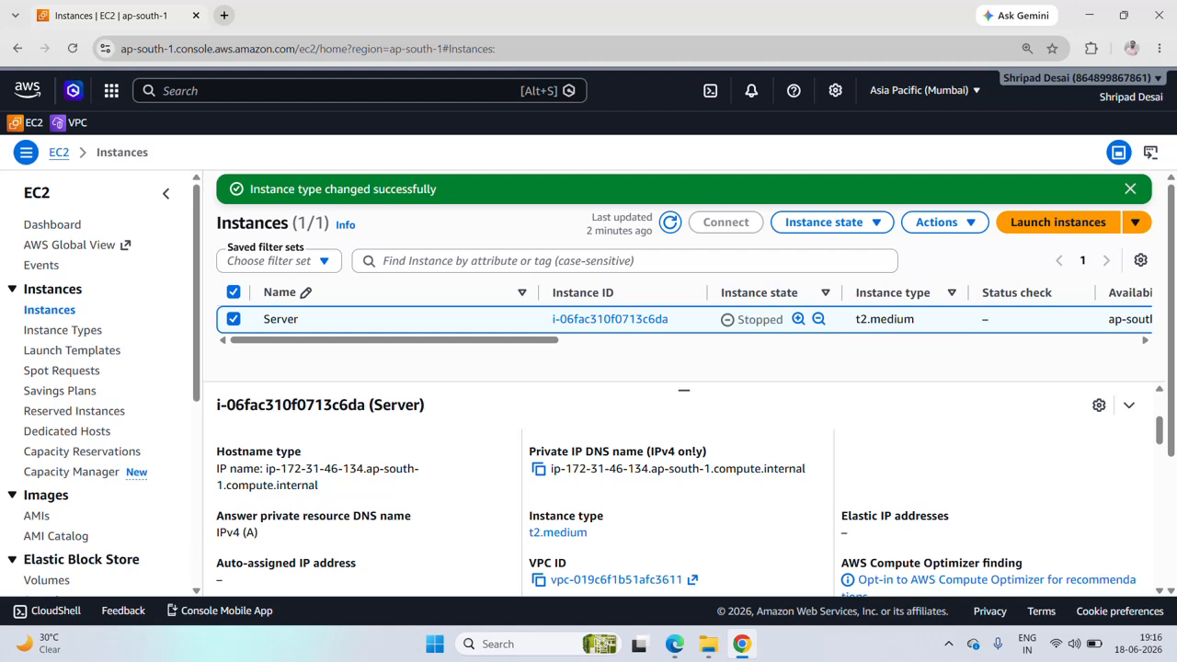
Step: Start the Server instance and check the instance type in its details once it is running
click(832, 222)
click(840, 285)
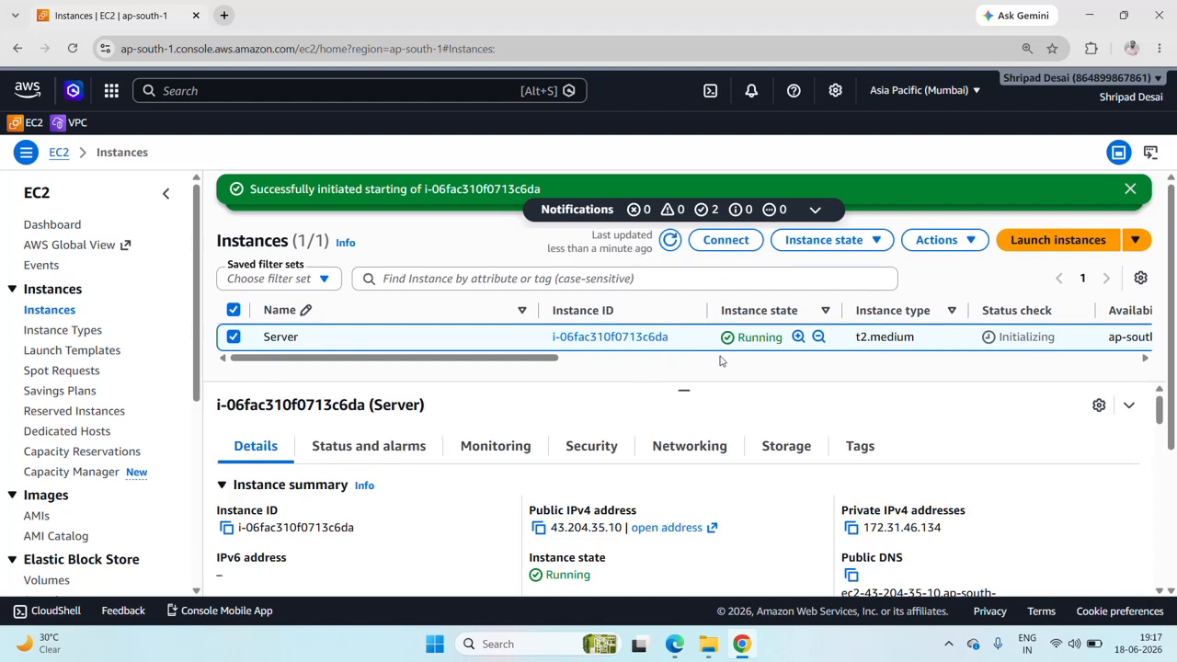
scroll(715, 484, down, 5)
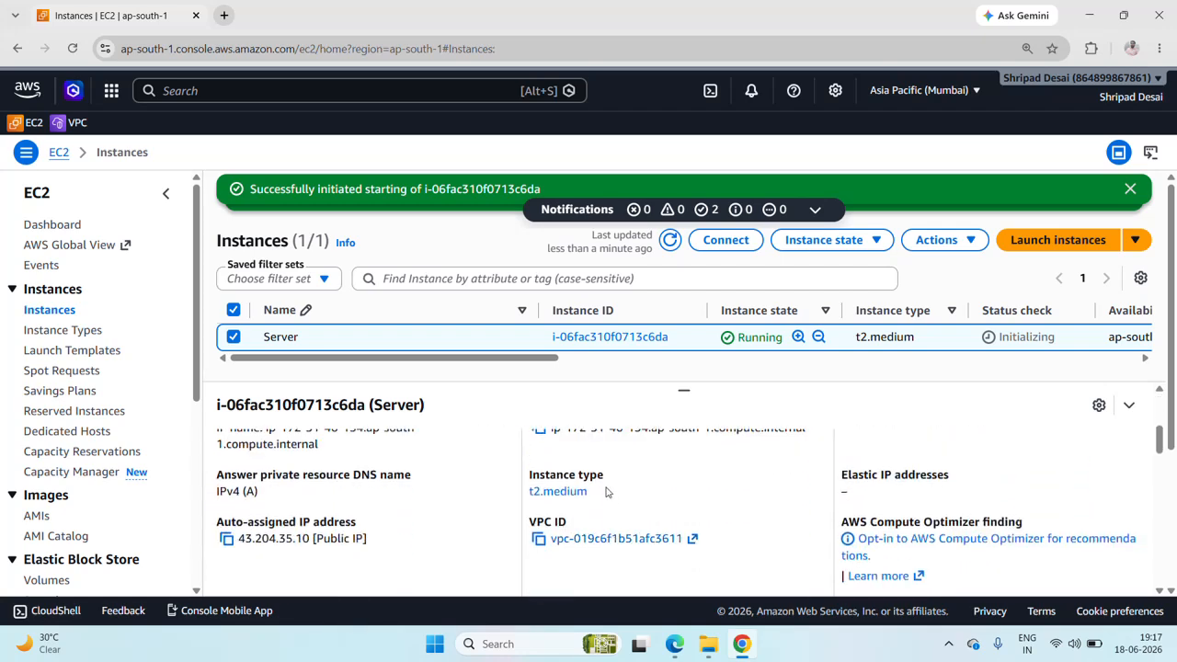
drag(608, 494, 650, 502)
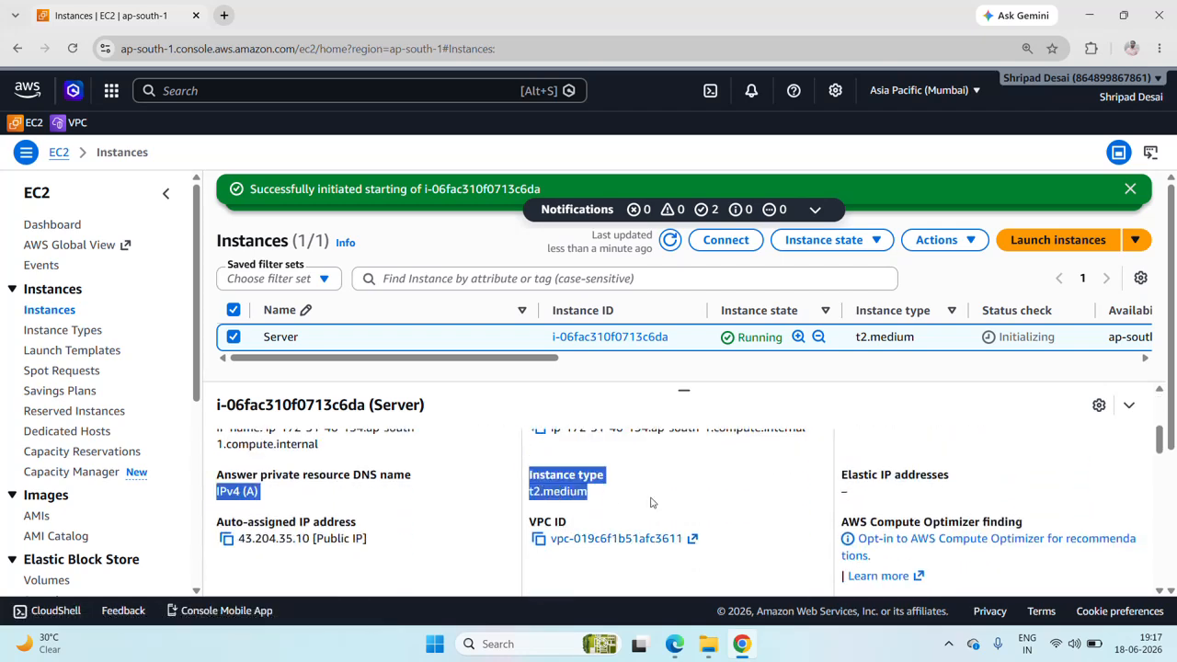
click(650, 501)
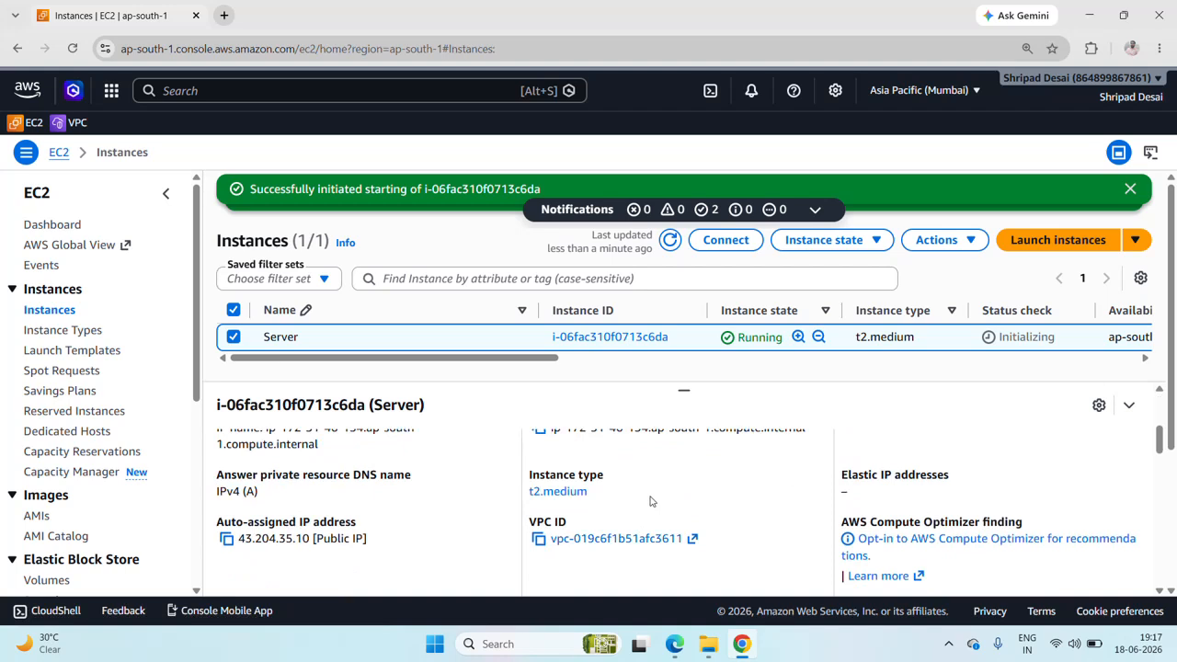